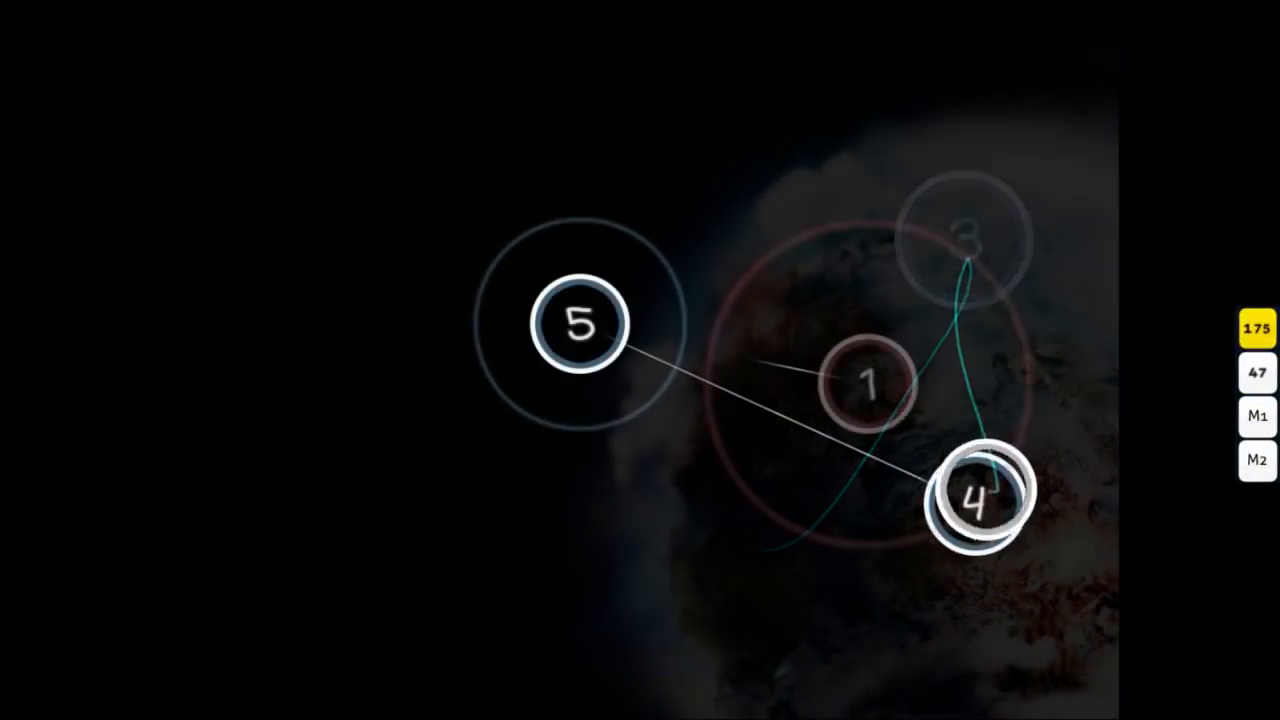
key("z")
key("x")
key("z")
key("x")
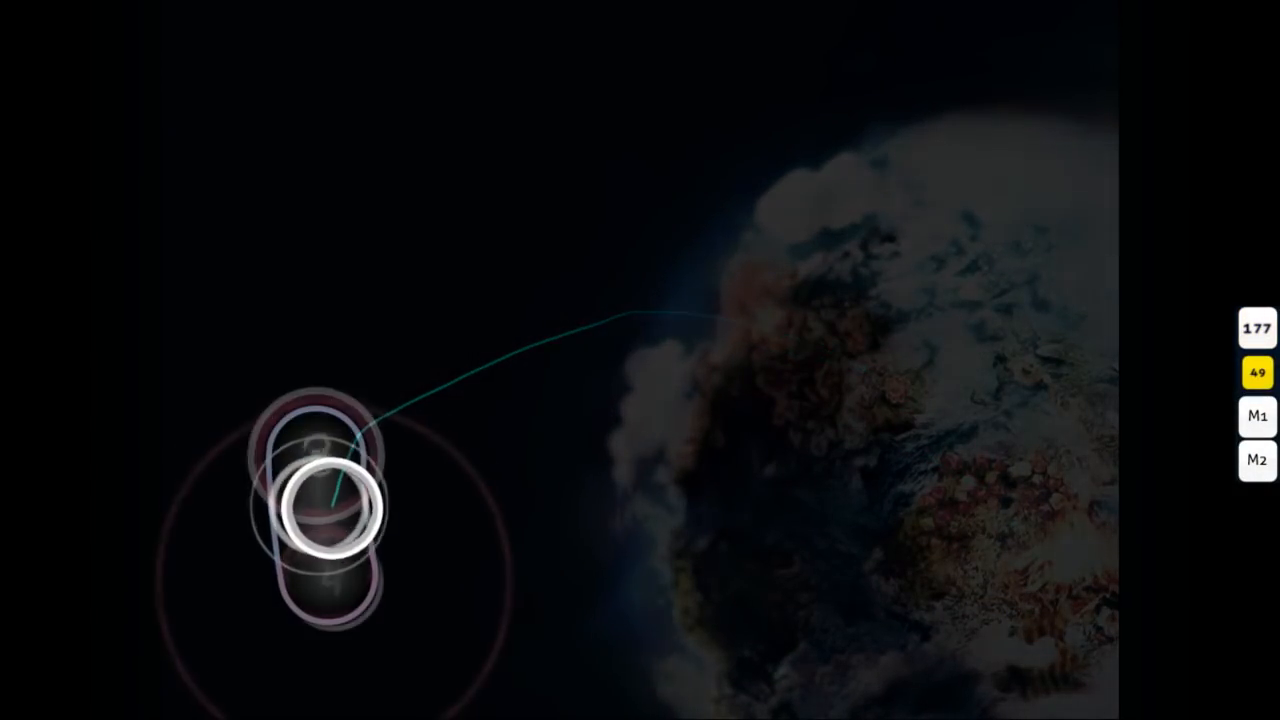
key("z")
key("z")
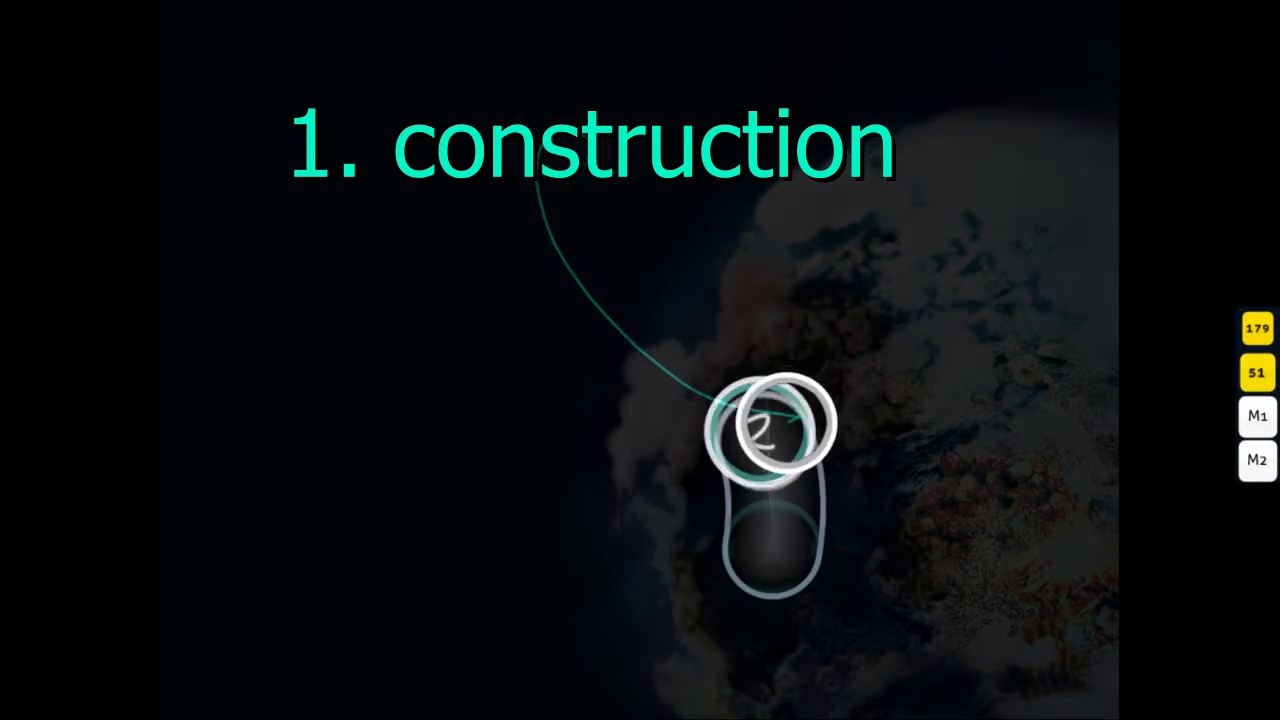
key("z")
key("x")
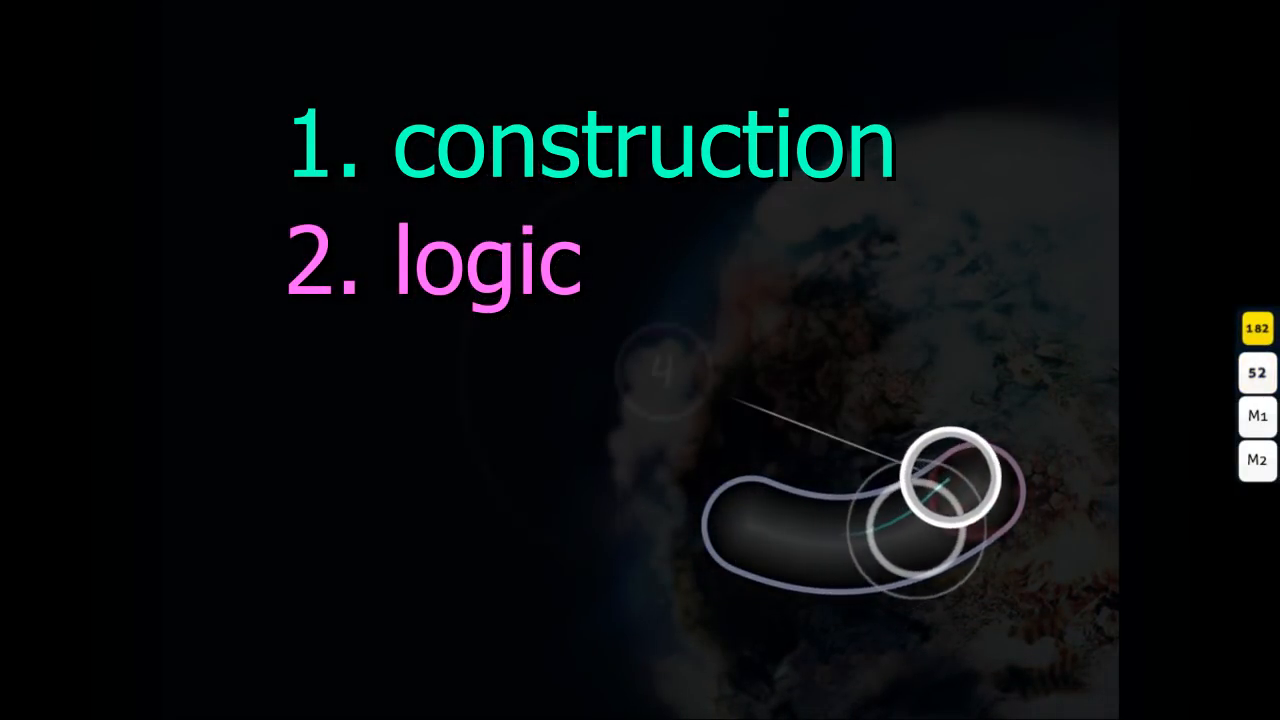
key("z")
key("z")
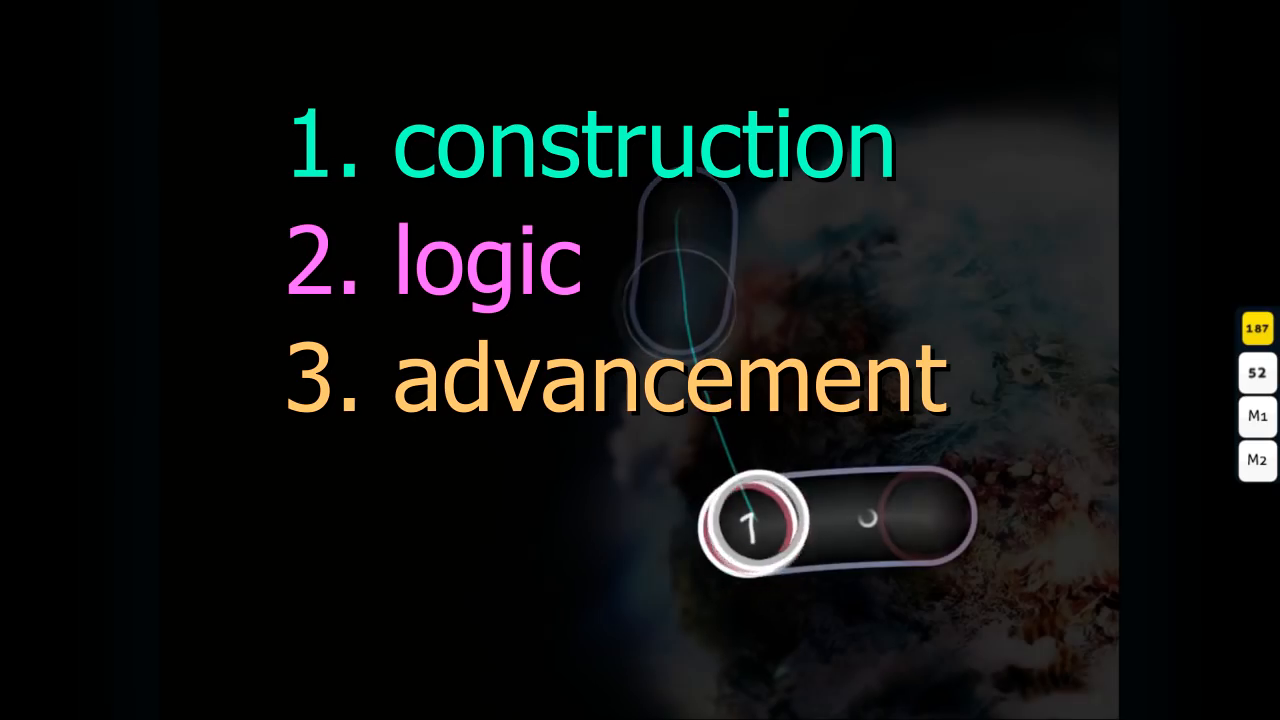
key("x")
key("z")
key("z")
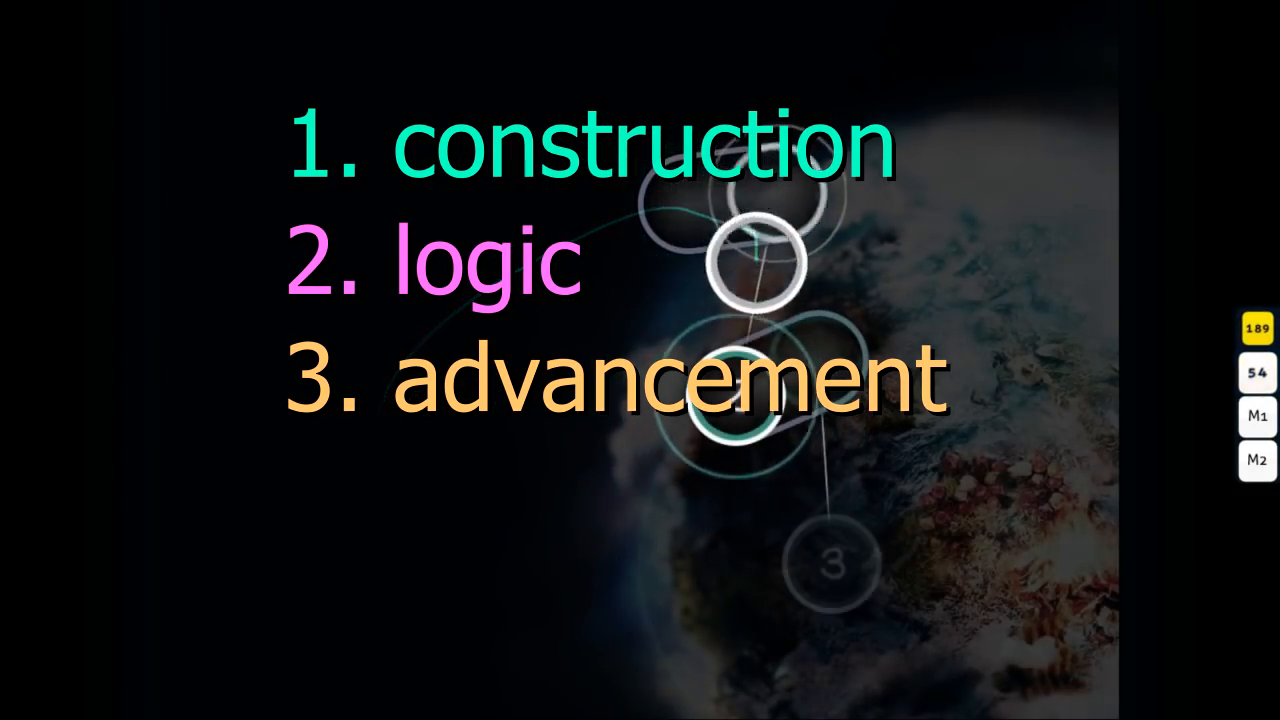
key("x")
key("z")
key("x")
key("z")
key("x")
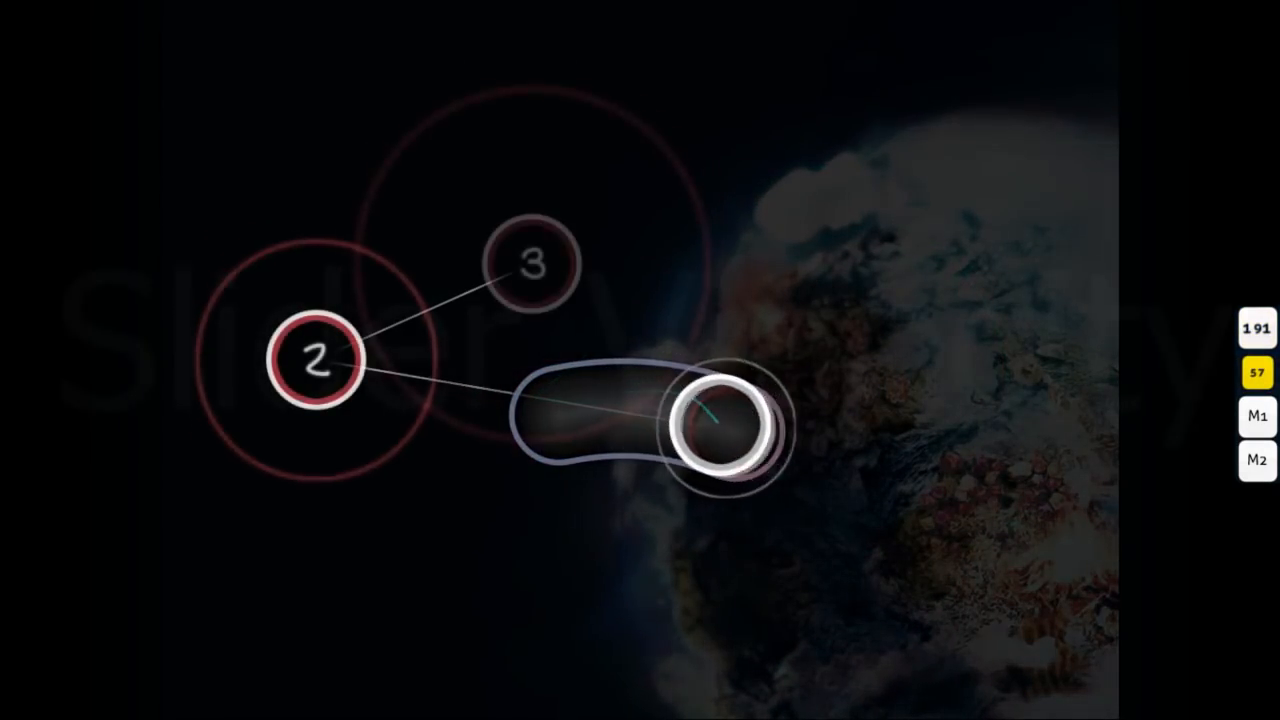
key("z")
key("x")
key("z")
key("x")
key("z")
key("x")
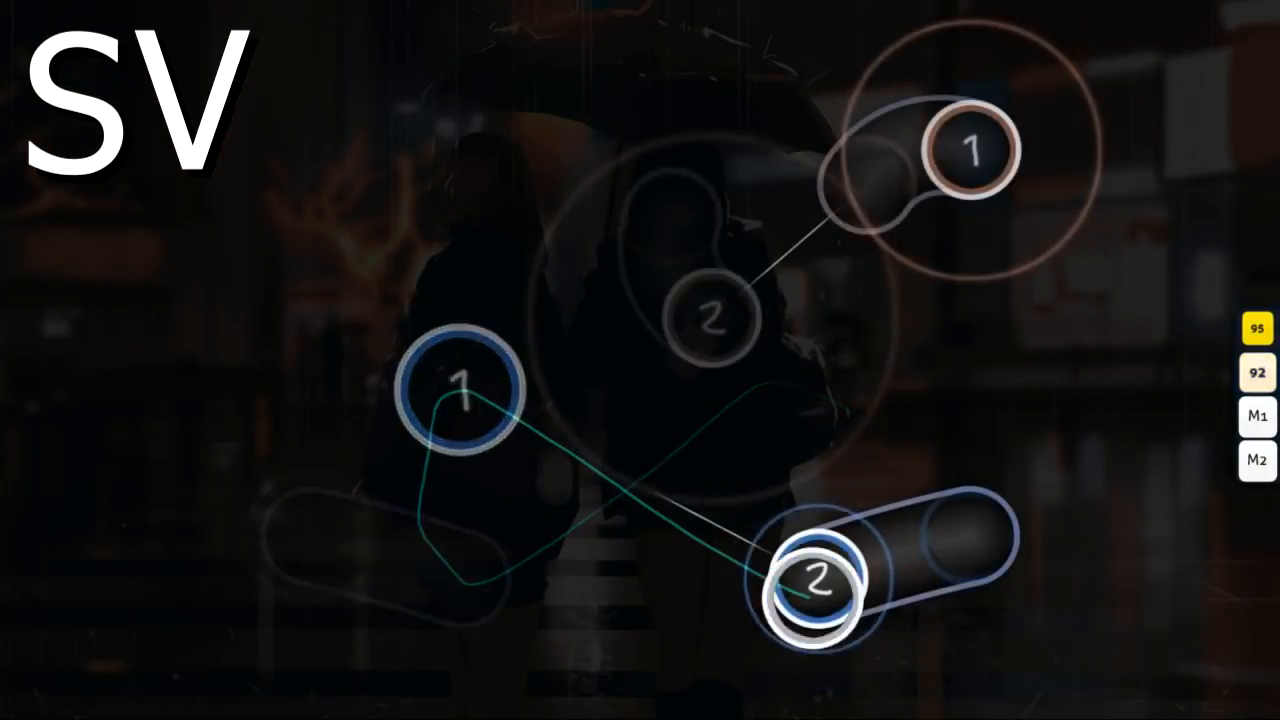
key("z")
key("x")
key("z")
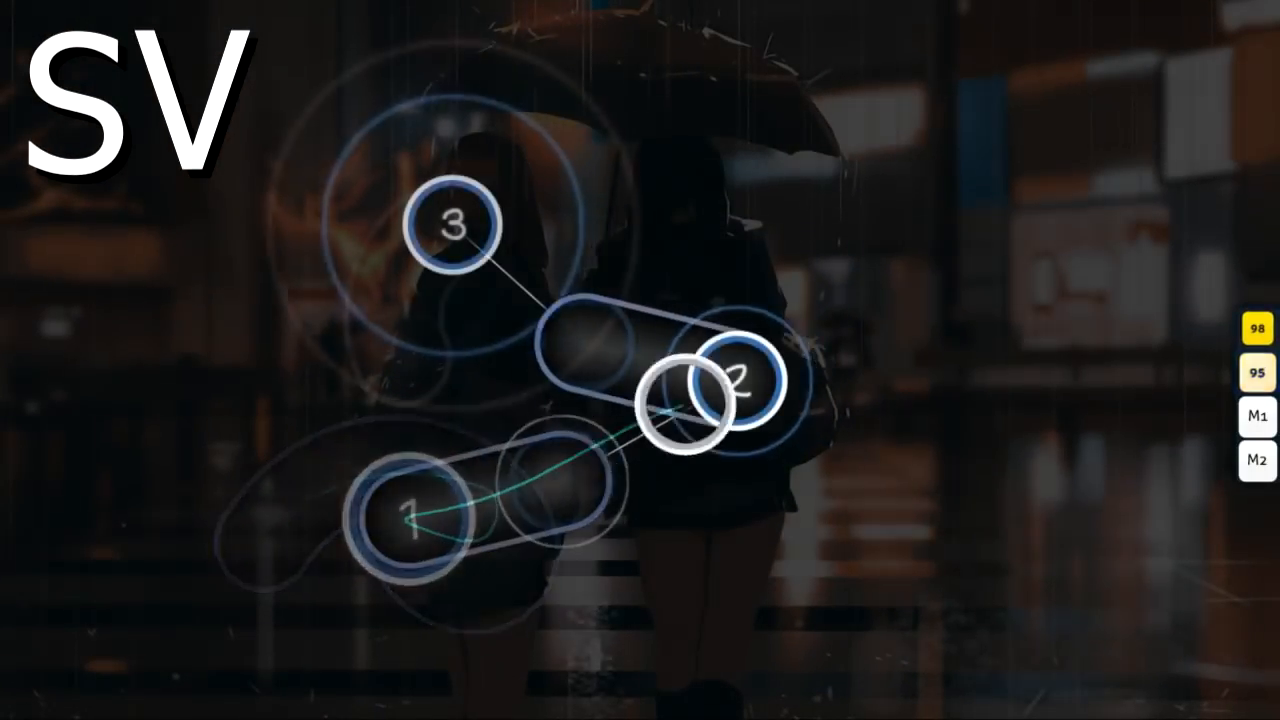
key("x")
key("z")
key("x")
key("x")
key("z")
key("x")
key("z")
key("x")
key("z")
key("x")
key("z")
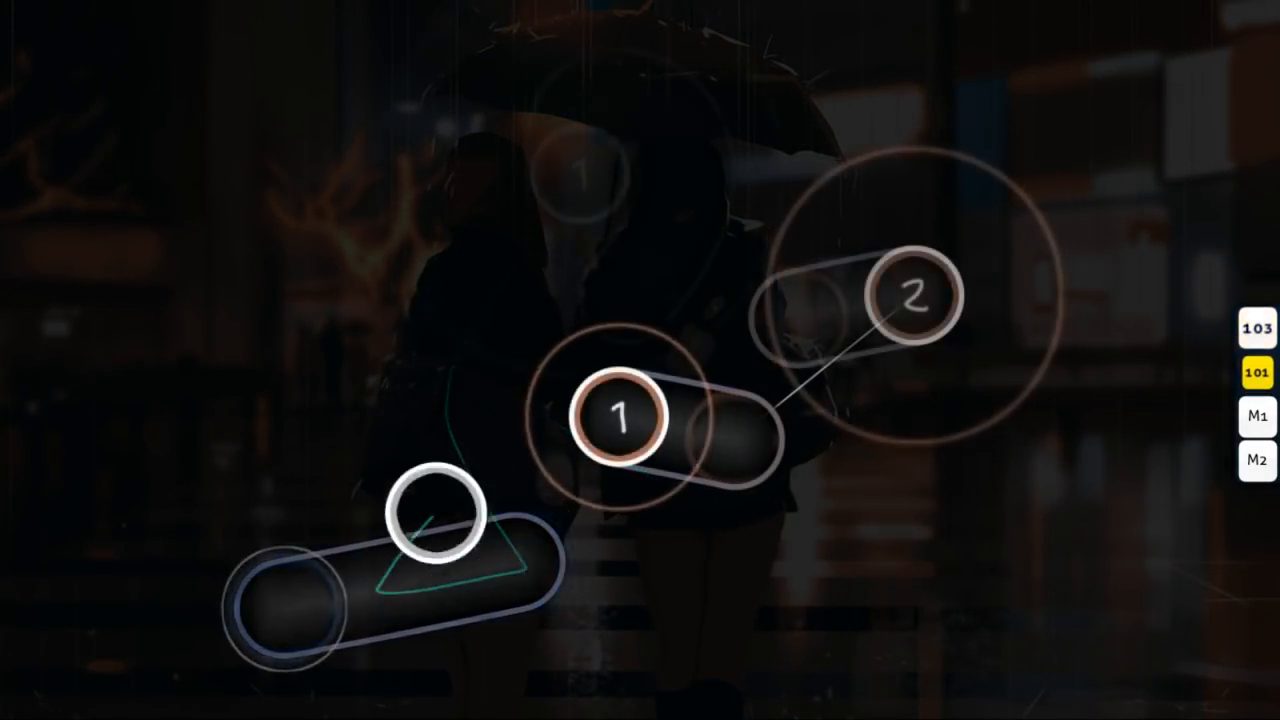
key("x")
key("z")
key("x")
key("z")
key("z")
key("x")
key("z")
key("x")
key("z")
key("x")
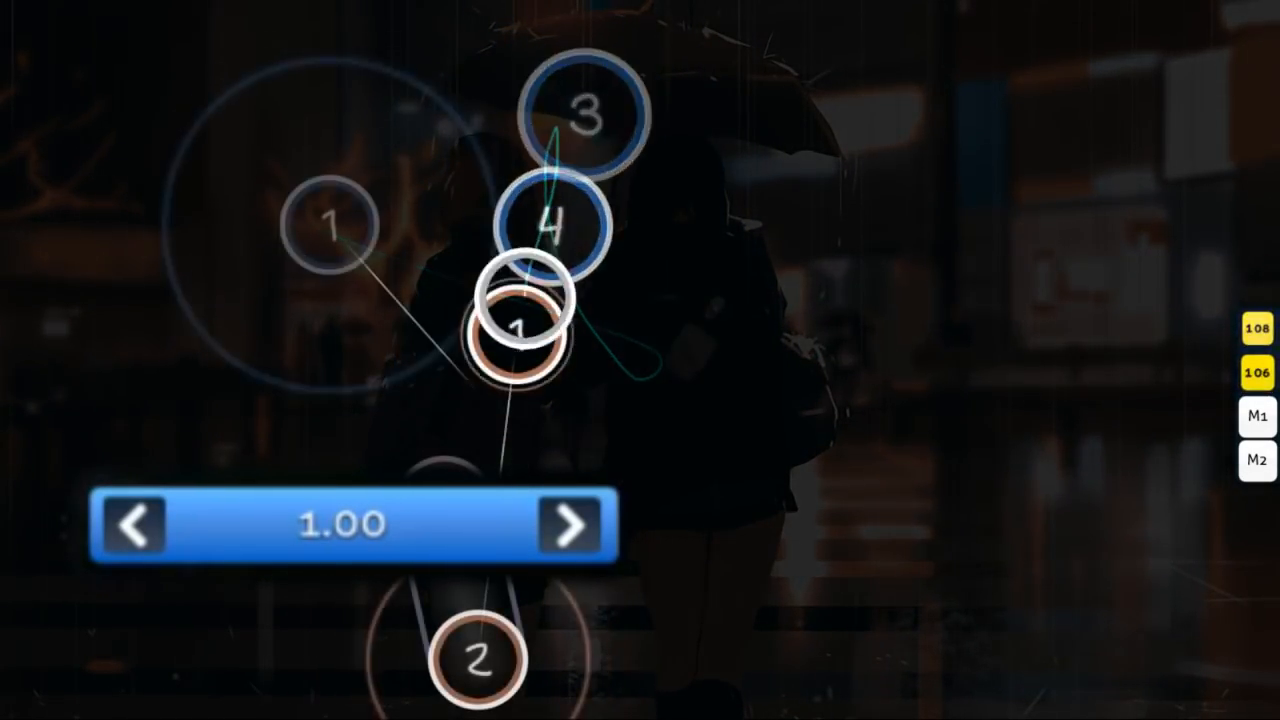
key("z")
key("x")
key("z")
key("x")
key("z")
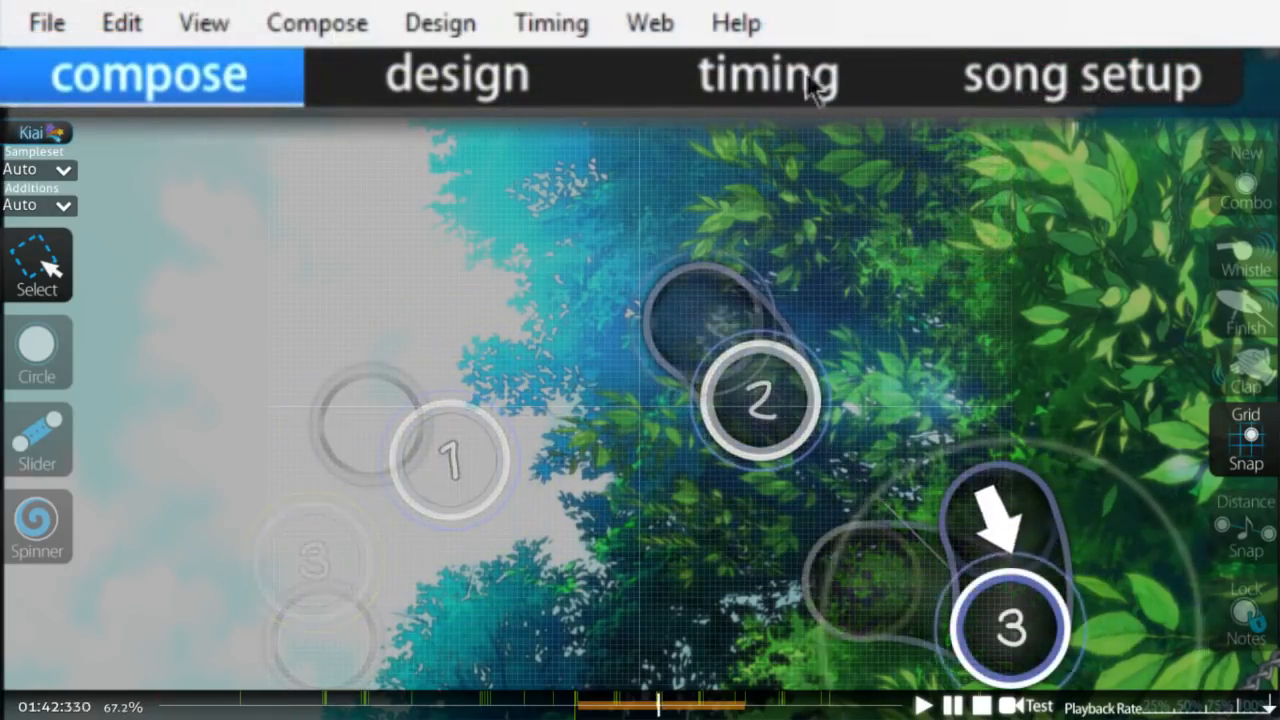
Open the beatmap's timing settings and vary the base Slider Velocity, lowering it to 0.40 and raising it to 3.20.
left_click(808, 84)
left_click(568, 438)
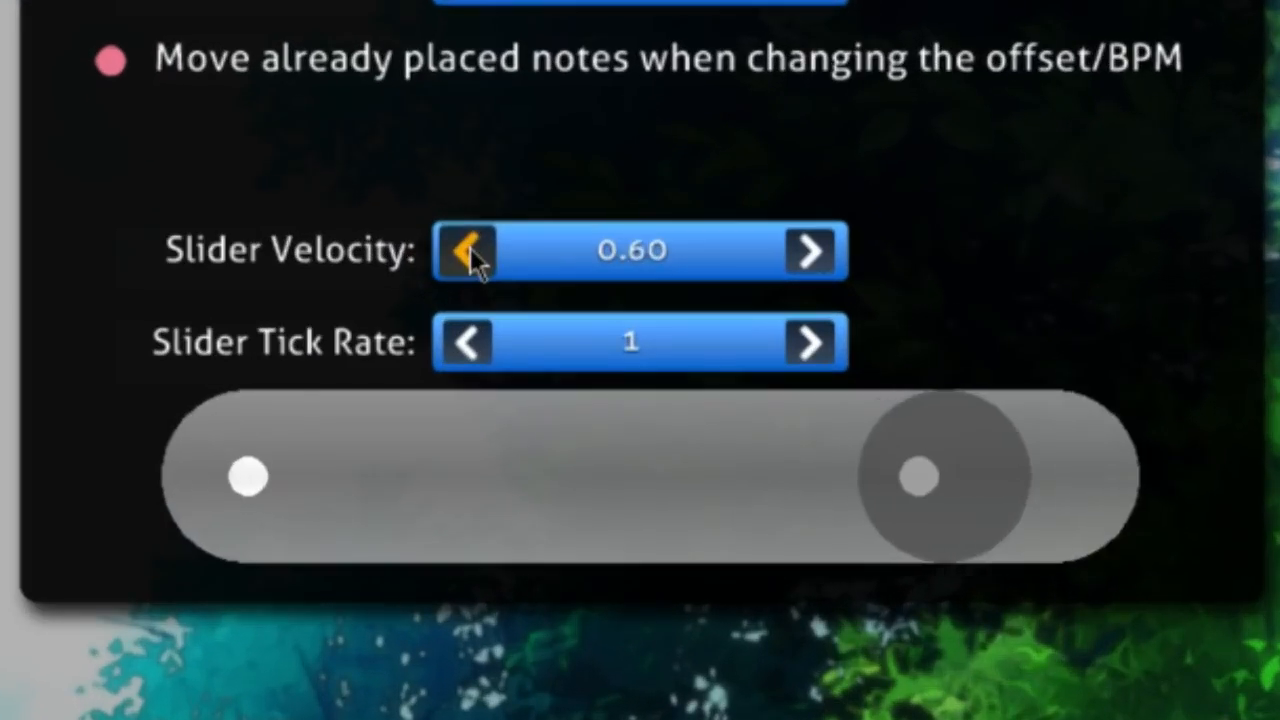
left_click(731, 440)
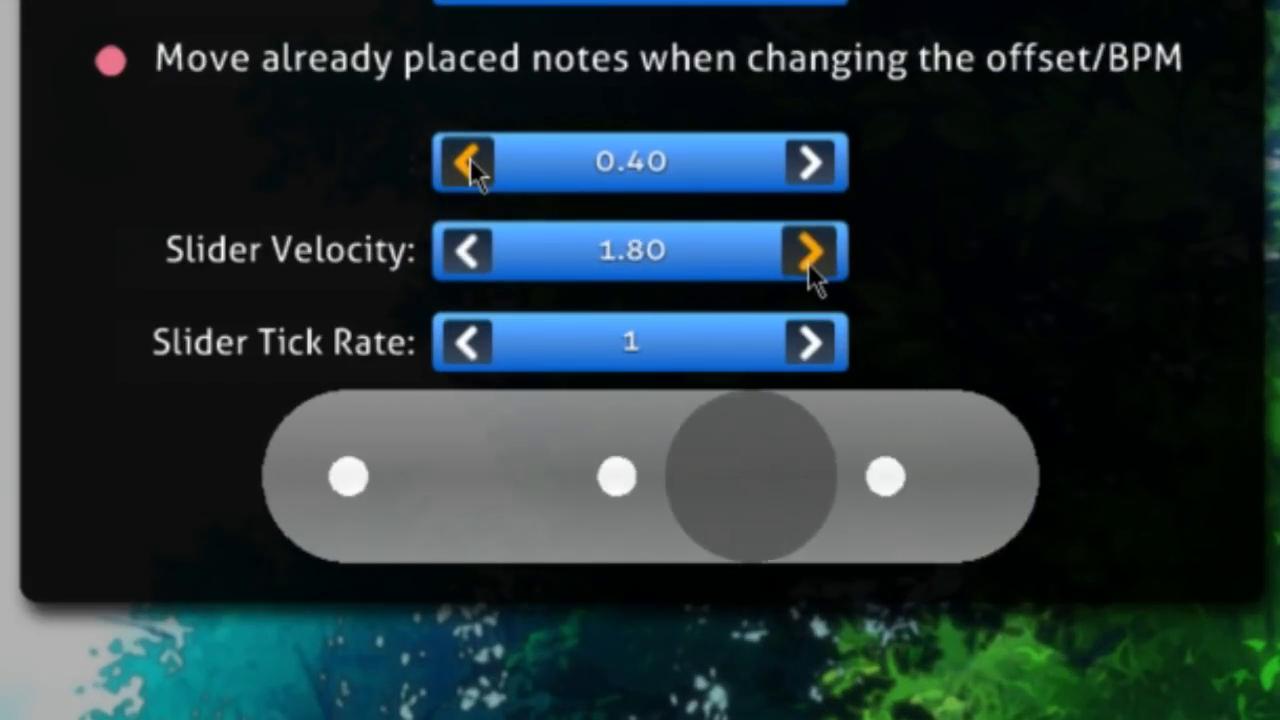
left_click(808, 262)
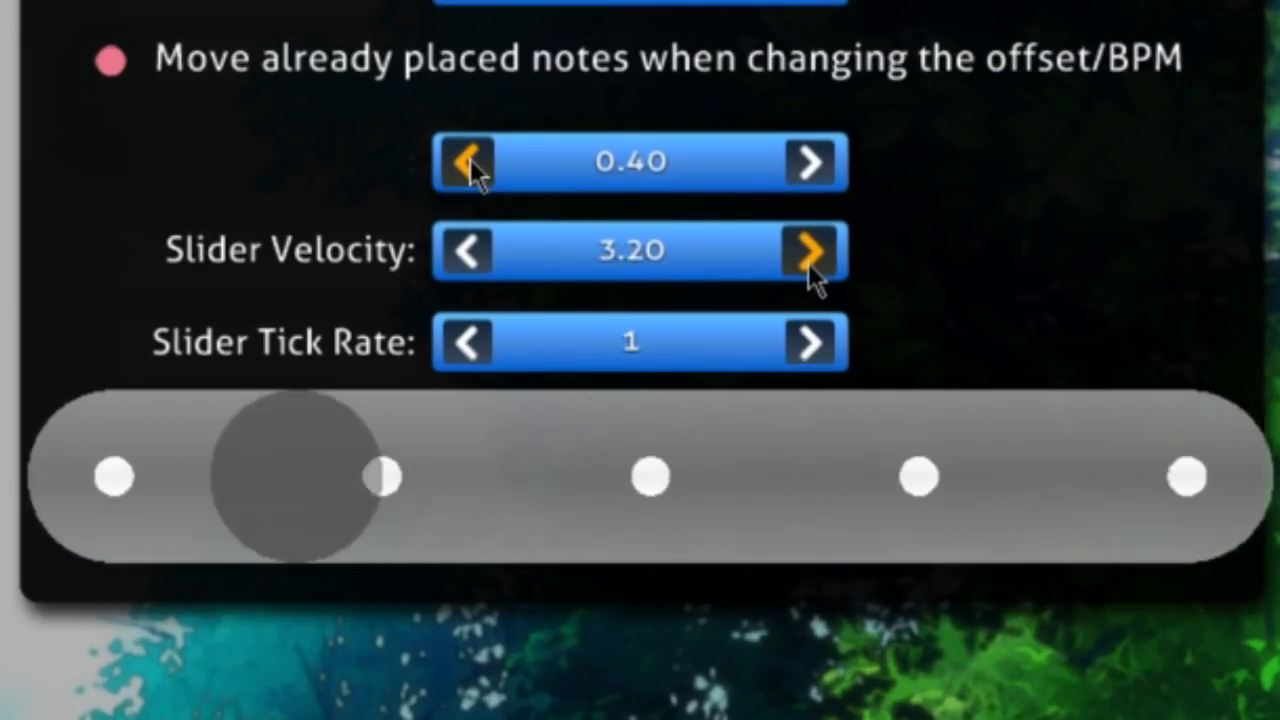
left_click(808, 262)
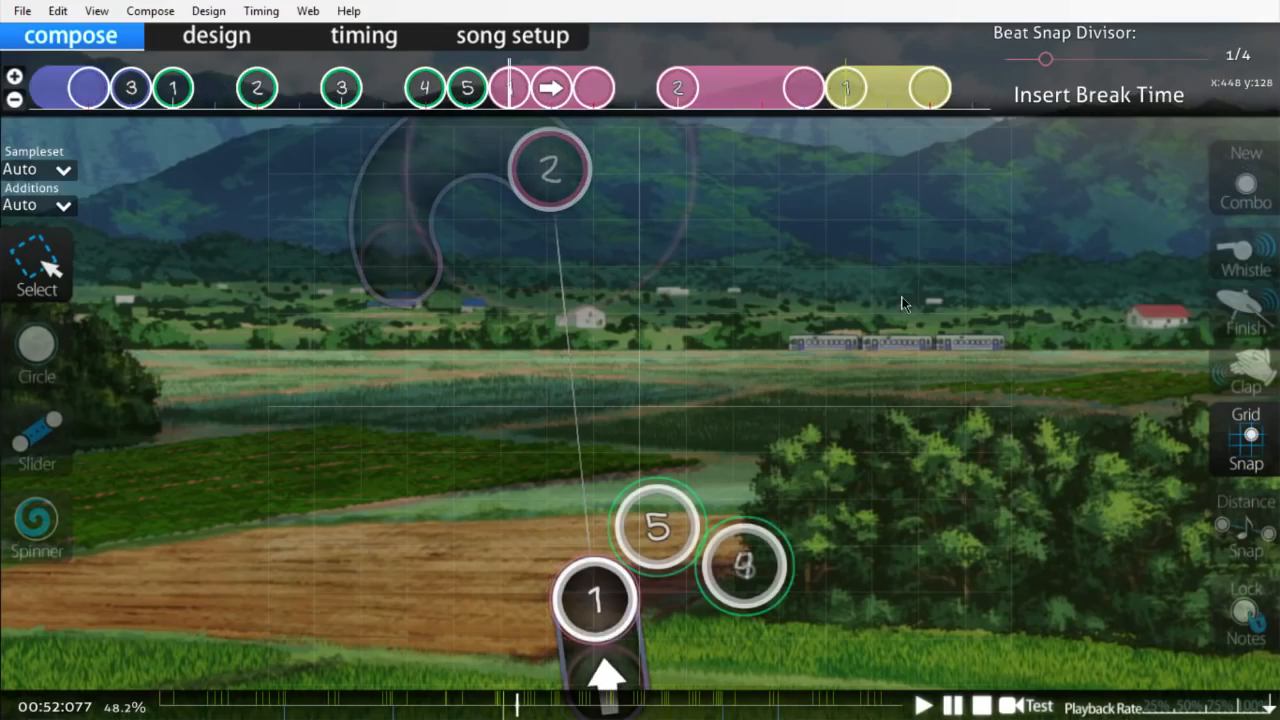
Add an inherited timing section at 00:52:077 with a custom slider velocity multiplier of 2.00.
key("F6")
left_click(1002, 508)
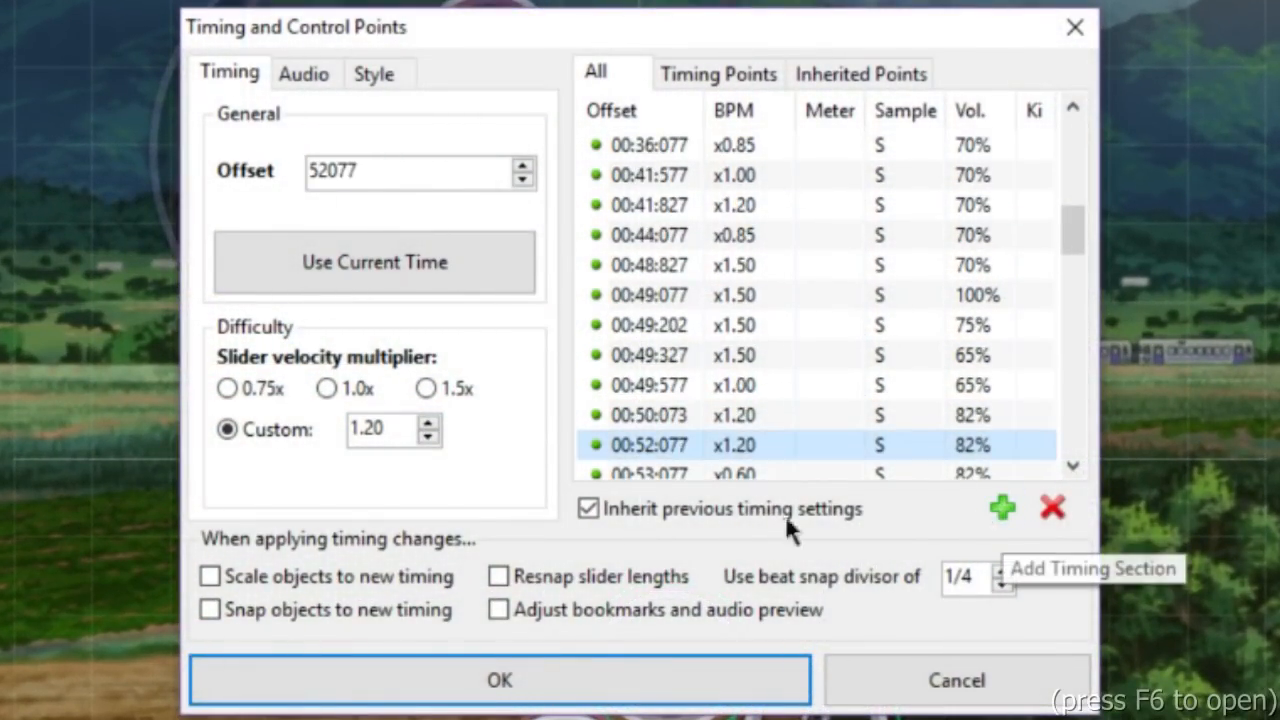
left_click(428, 440)
left_click(430, 424)
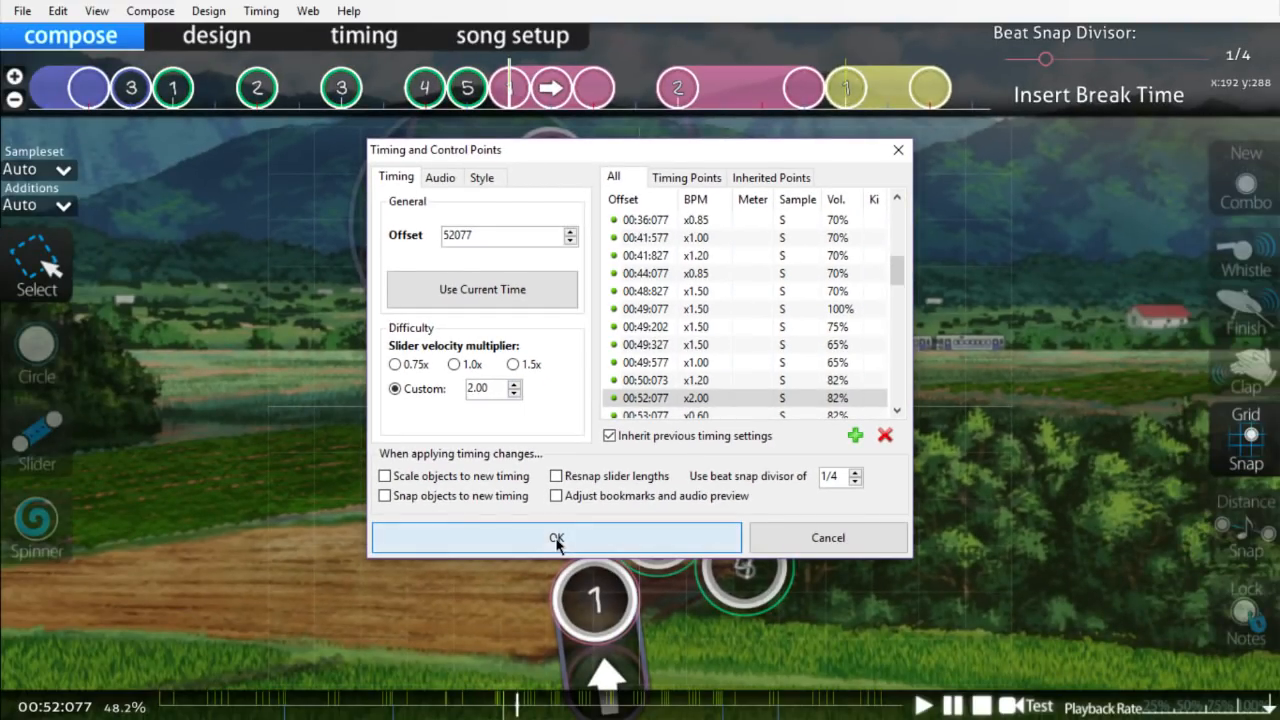
left_click(500, 676)
scroll(579, 105, "down", 1)
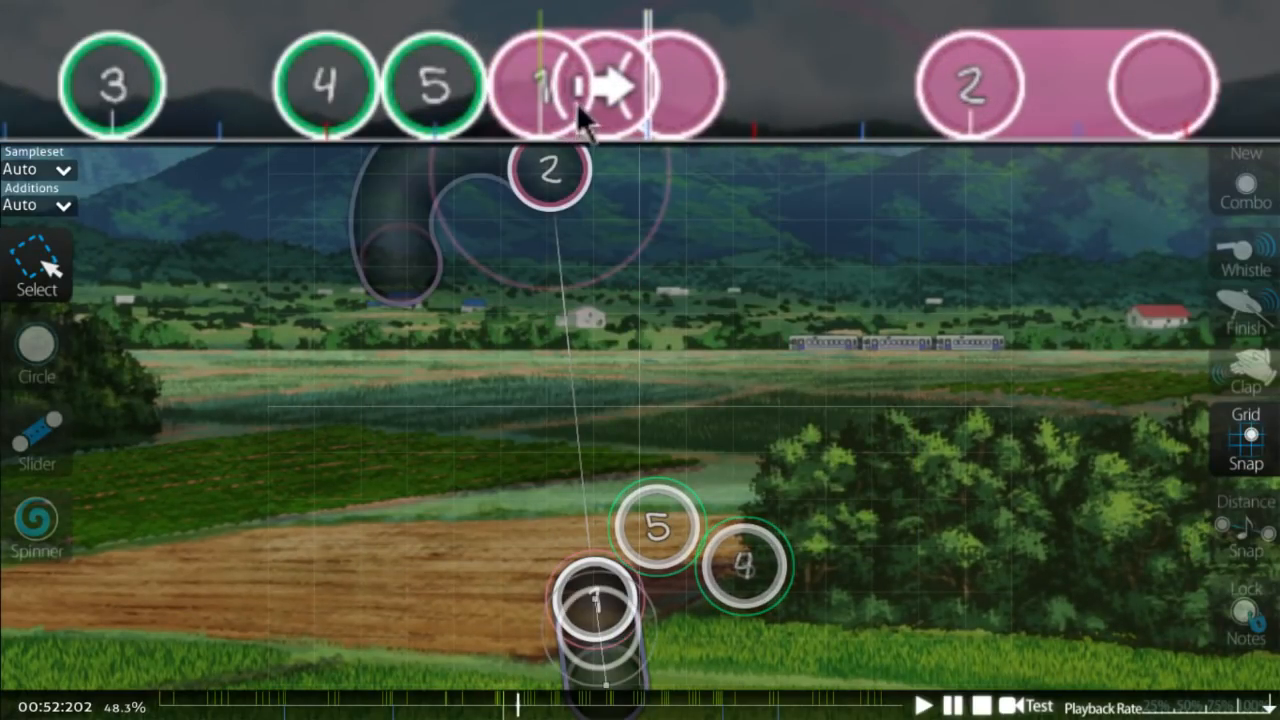
scroll(585, 402, "up", 1)
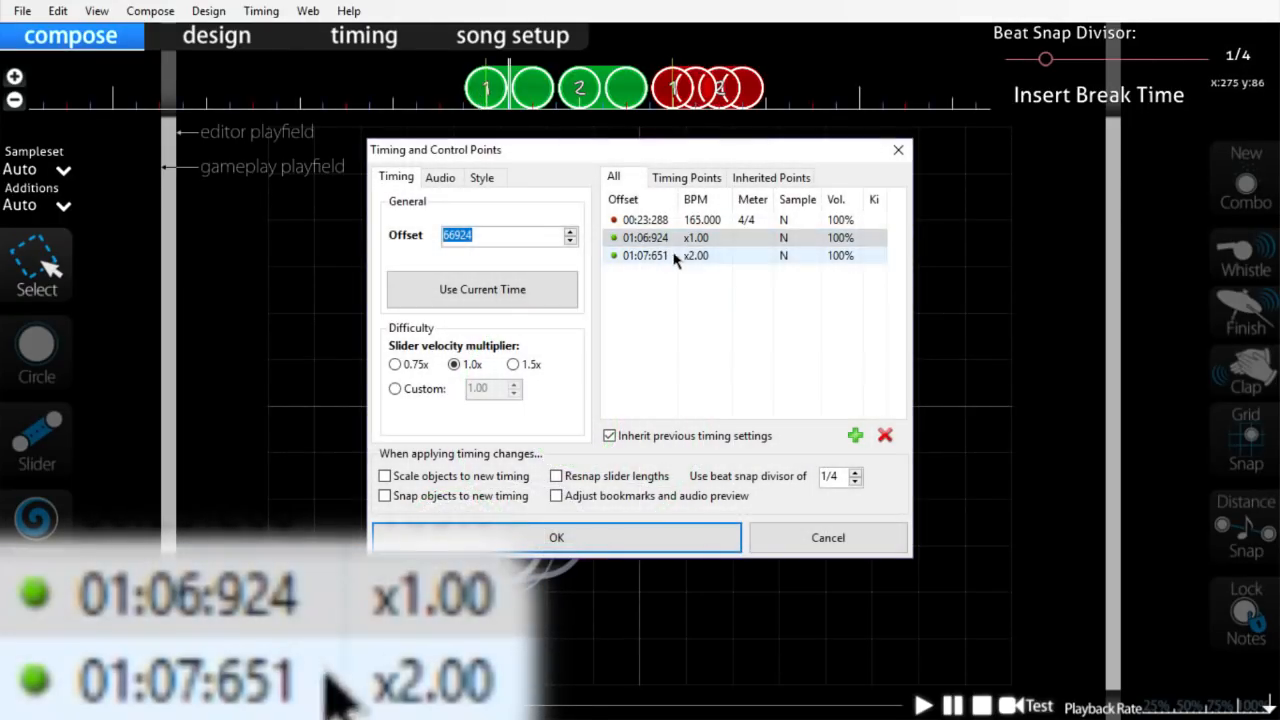
Inspect the slider velocity multipliers of the timing points at 01:06:924 and 01:07:651 without changing them.
left_click(700, 240)
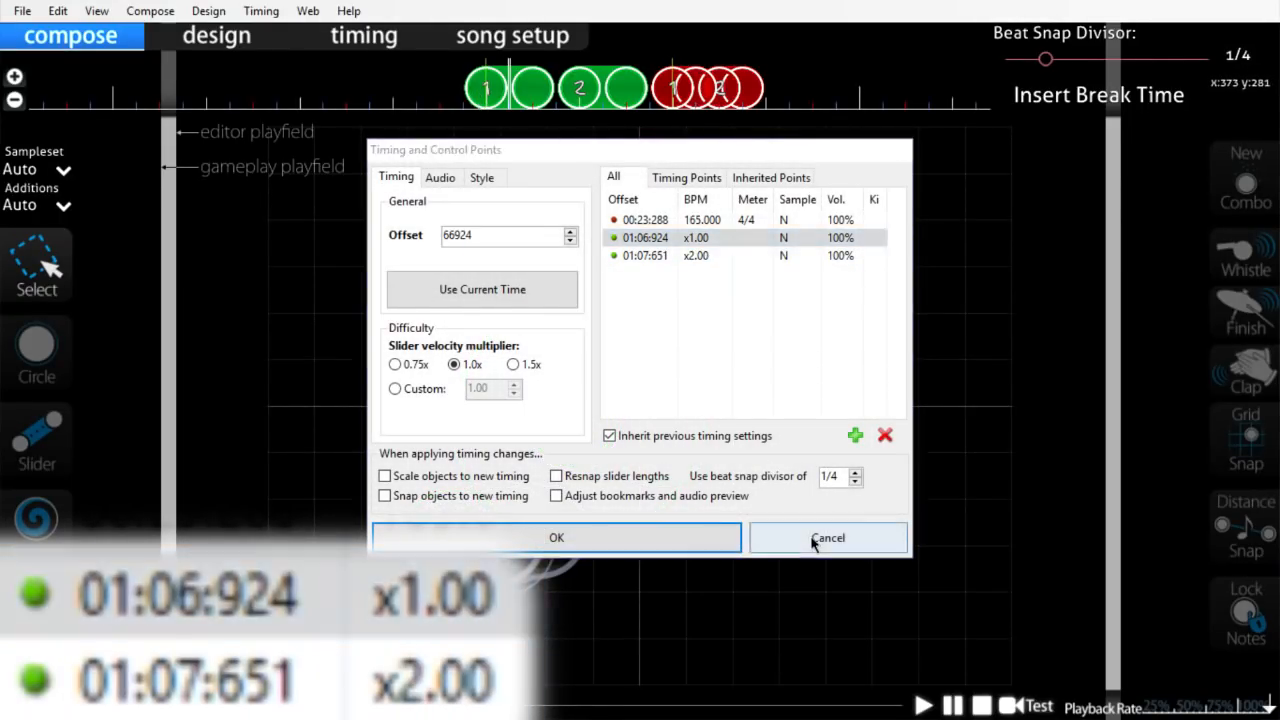
left_click(822, 536)
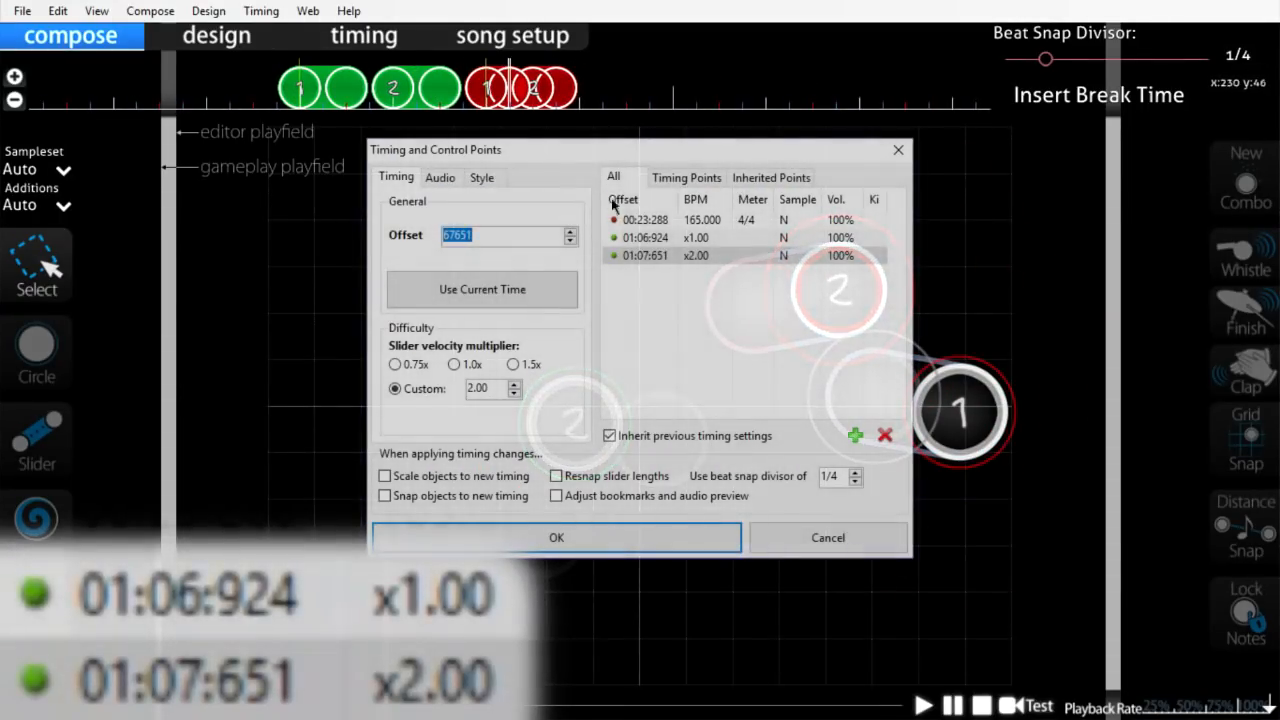
left_click(725, 258)
left_click(828, 539)
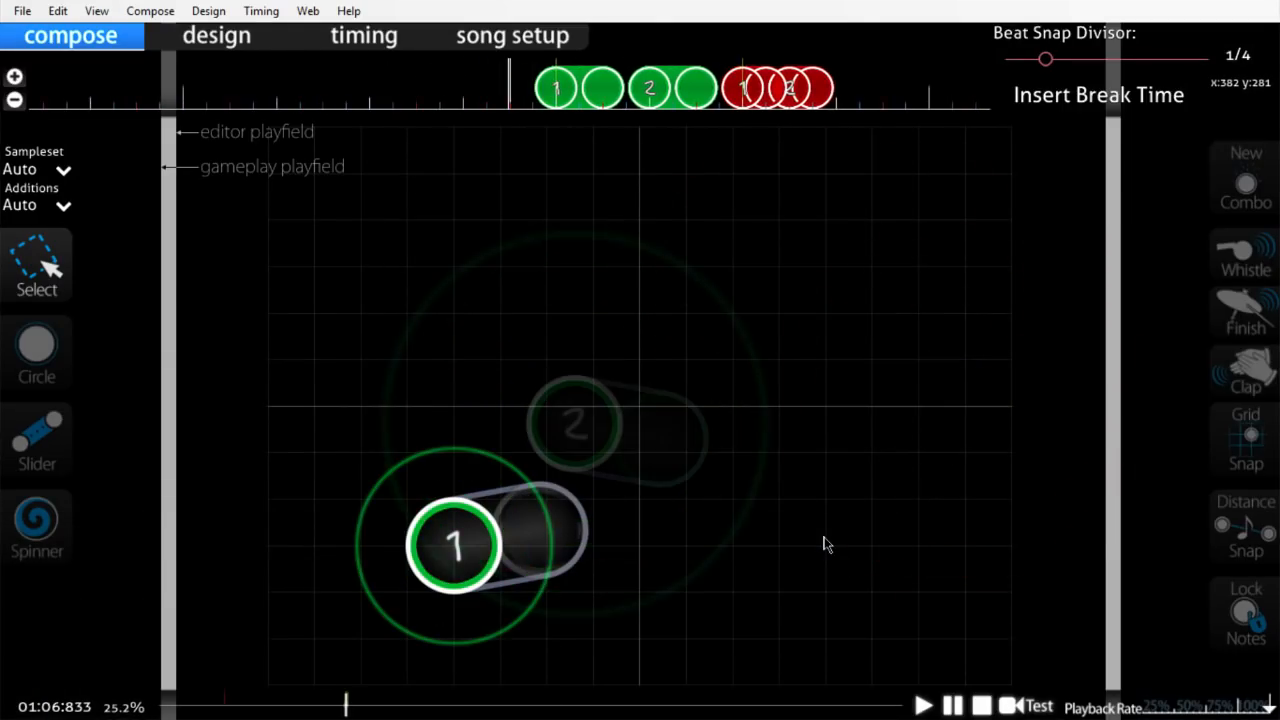
Play back the green and red sliders from about 01:06:833 to compare their speeds.
key("space")
scroll(824, 544, "up", 6)
scroll(824, 544, "up", 4)
key("space")
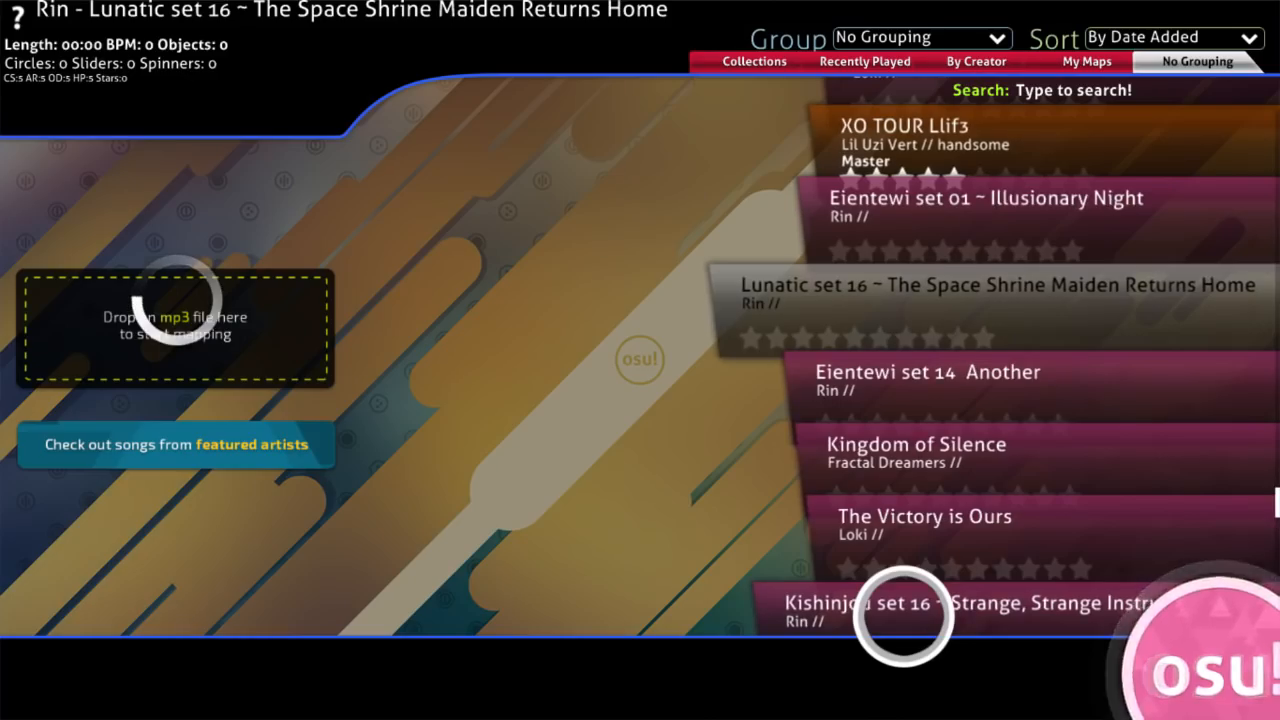
Open Lunatic set 16 ~ The Space Shrine Maiden Returns Home in the editor and bring up its timing settings.
left_click(1151, 626)
key("Escape")
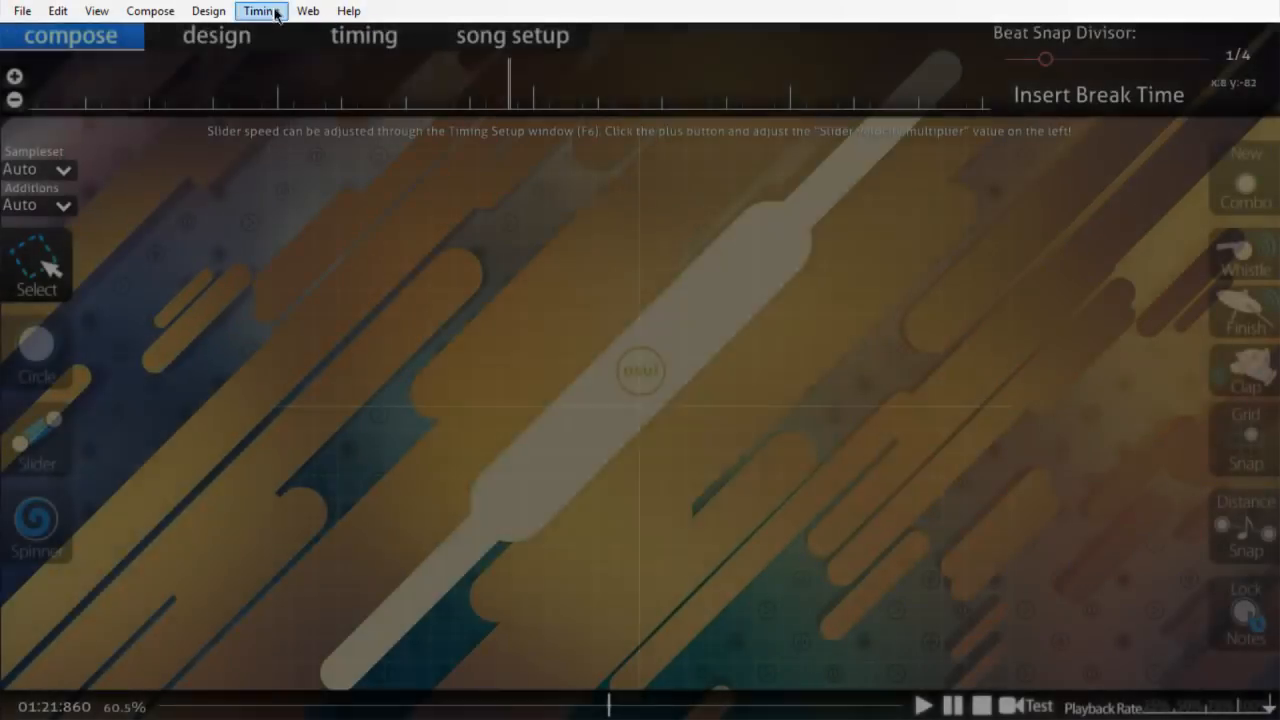
left_click(364, 40)
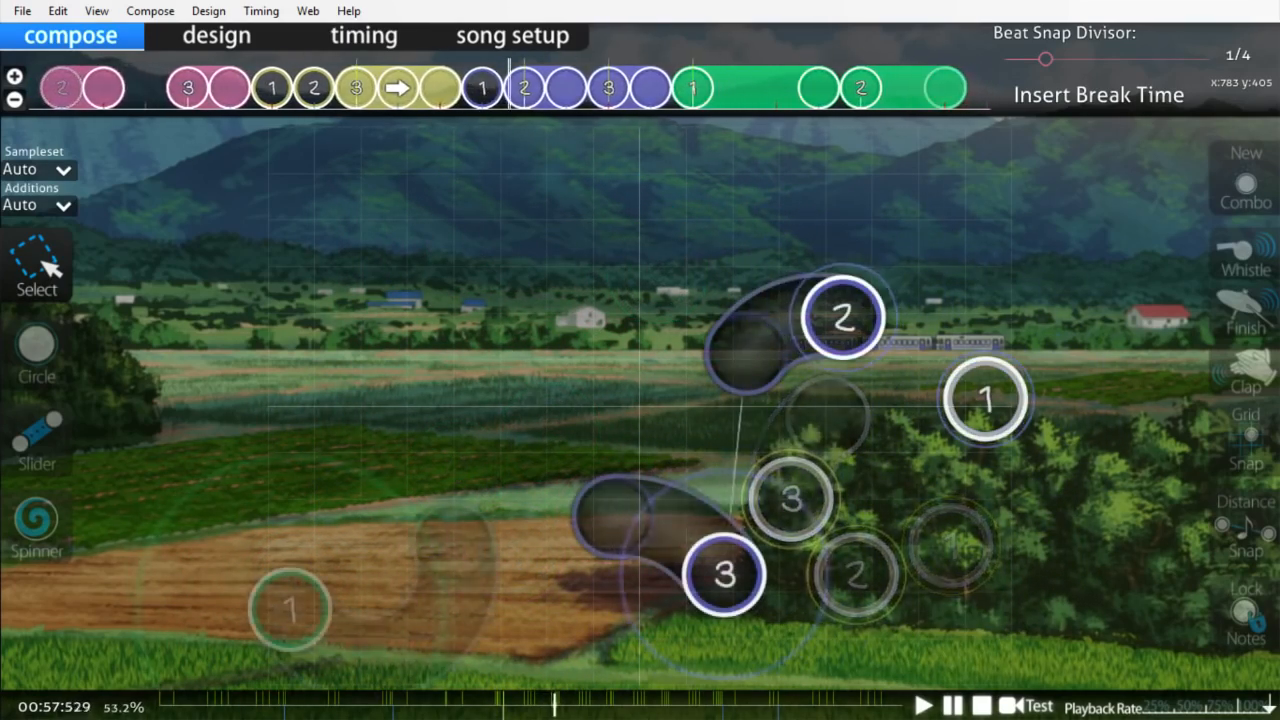
Review the inherited slider velocity points around 00:57:827 and 00:23:455, leaving the timing list unchanged.
key("F6")
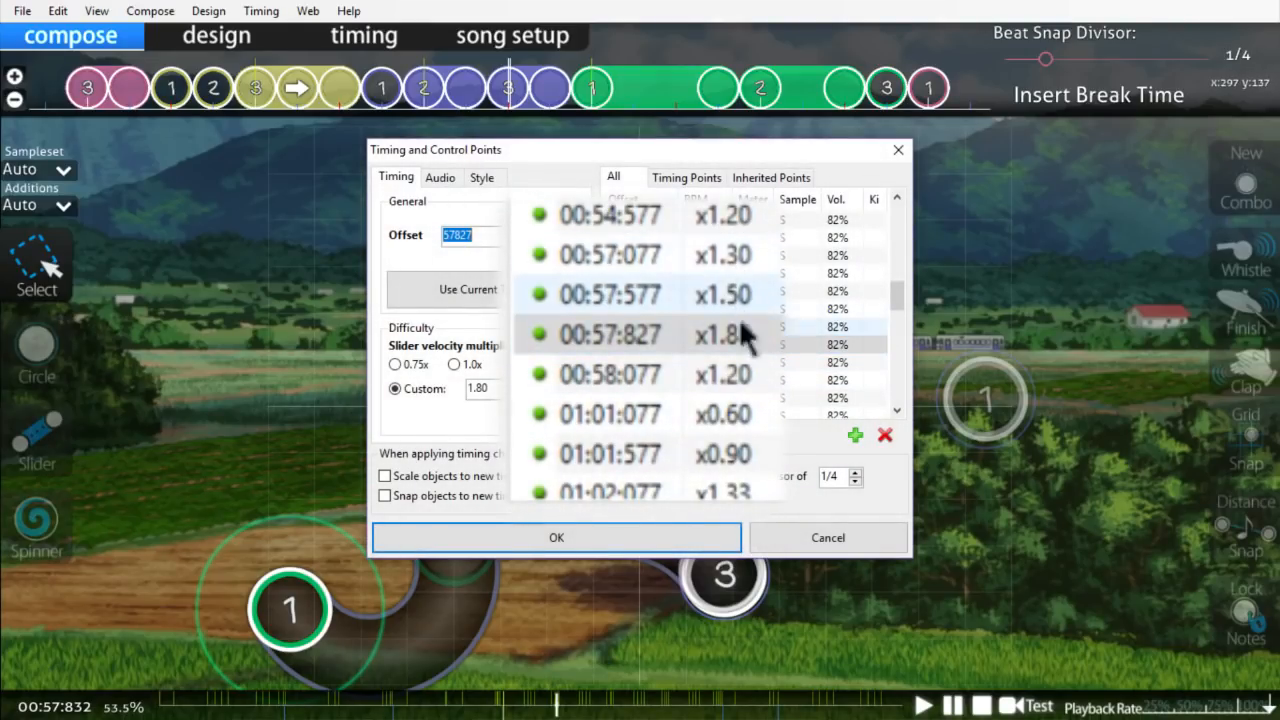
left_click(818, 534)
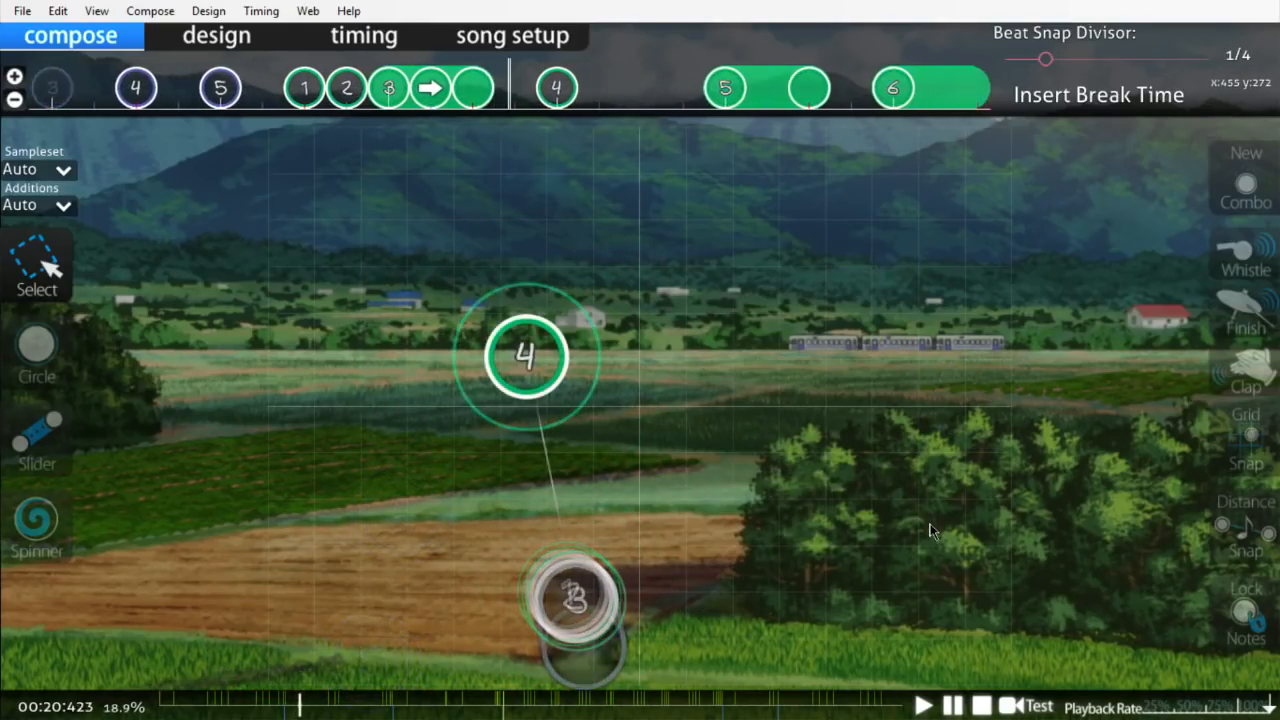
key("F6")
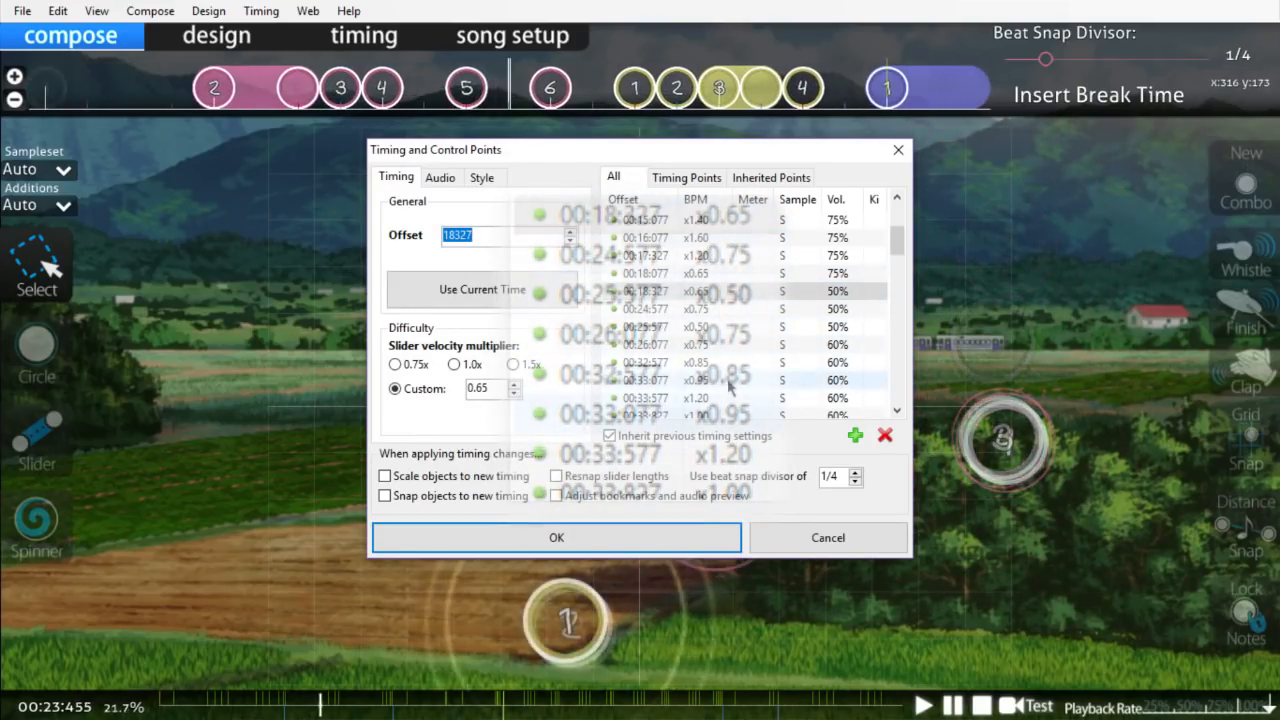
left_click(828, 546)
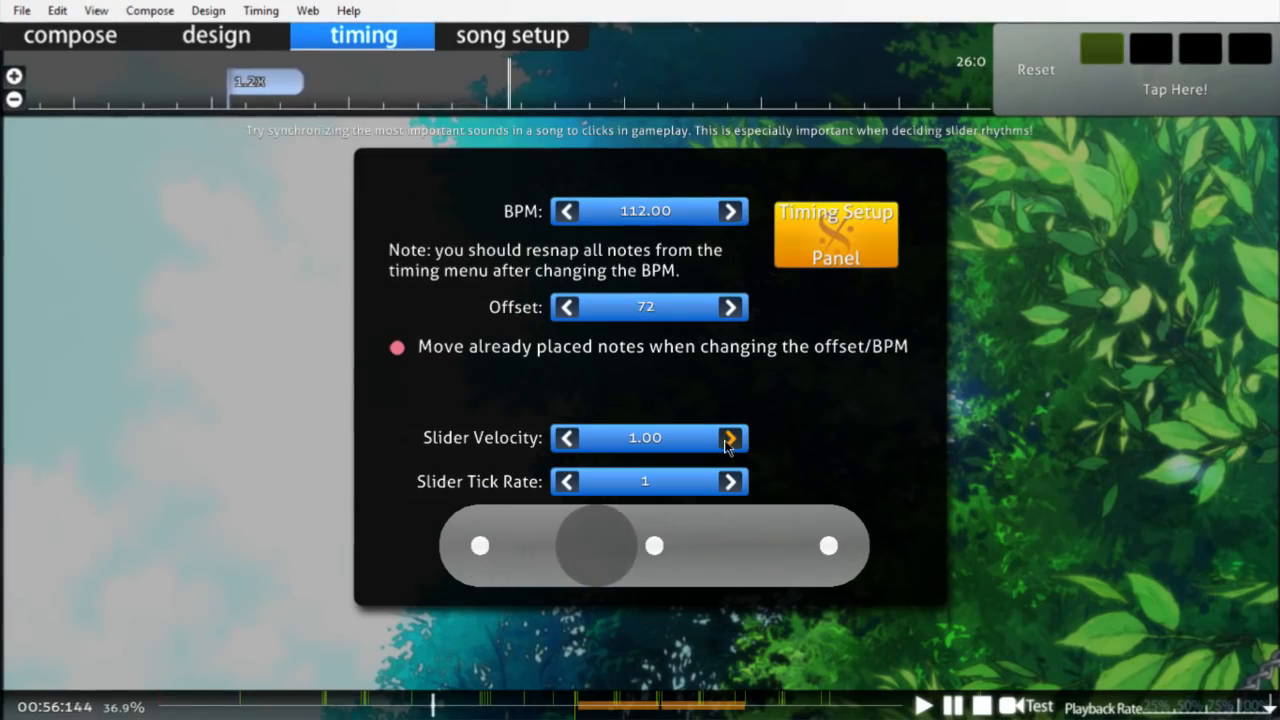
Fine-tune the beatmap's base Slider Velocity, trying values such as 1.36 and 1.44.
left_click(555, 431)
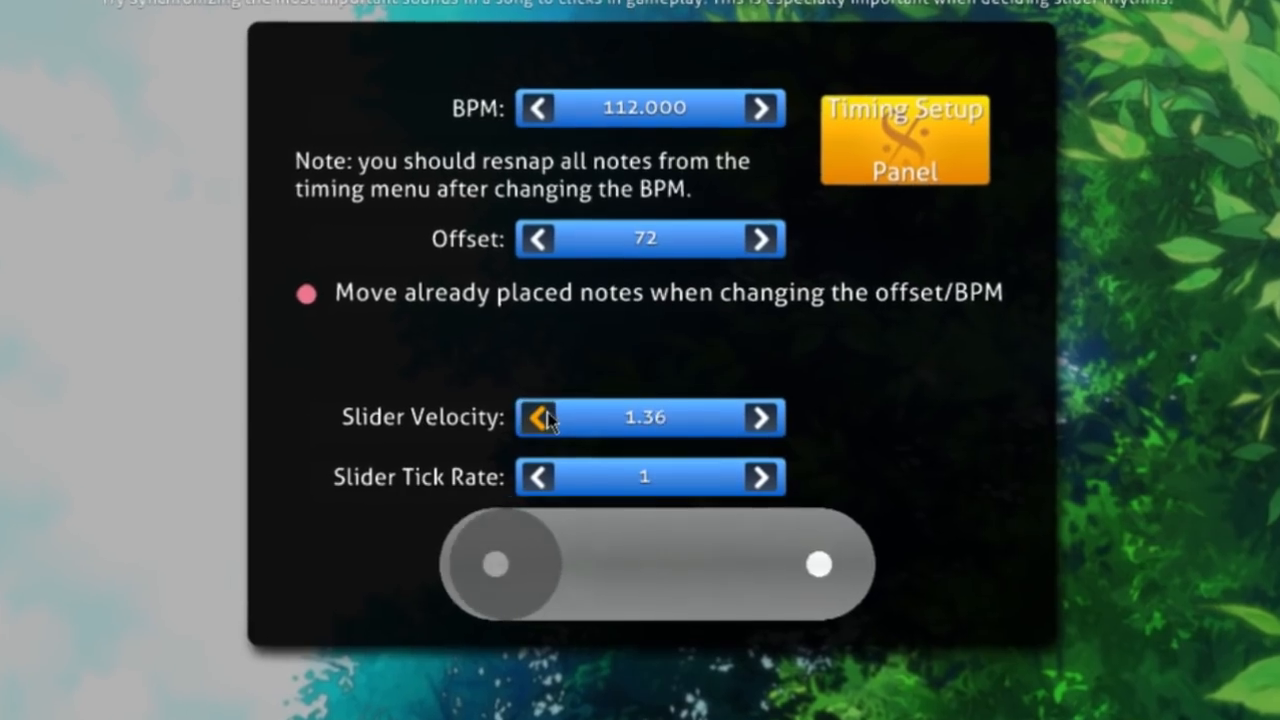
left_click(547, 413)
left_click(762, 418)
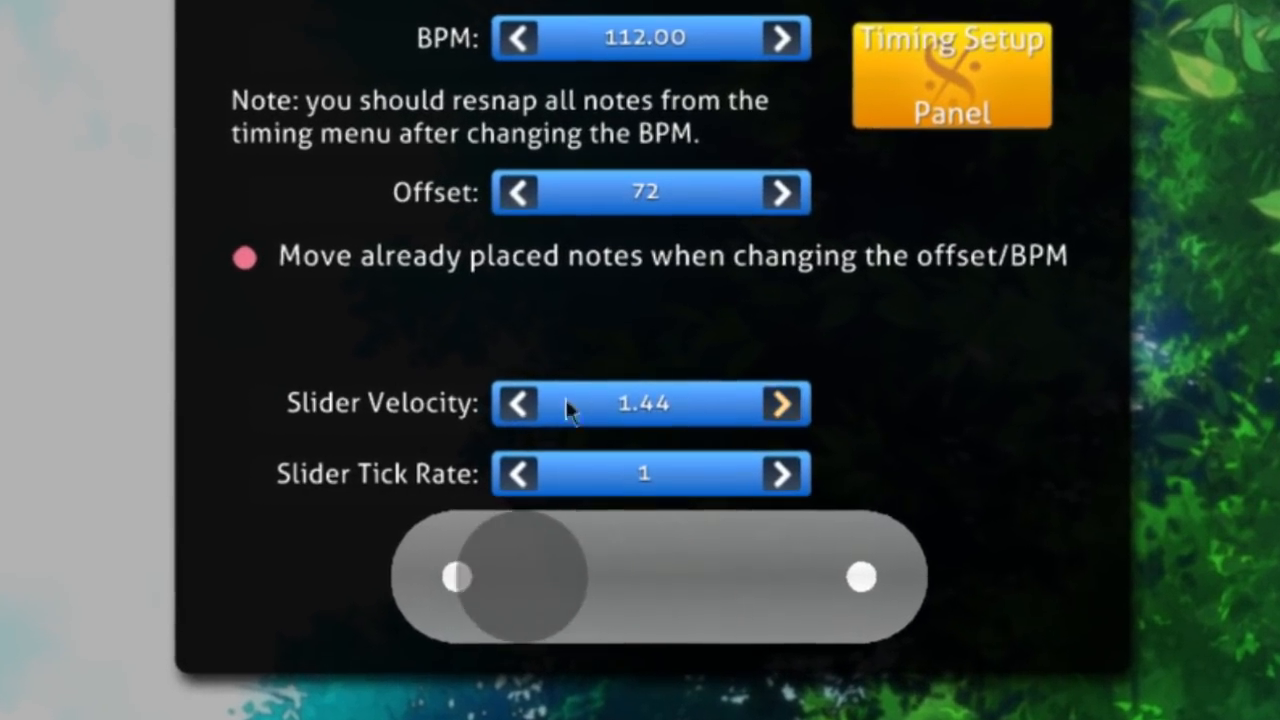
left_click(534, 415)
left_click(480, 385)
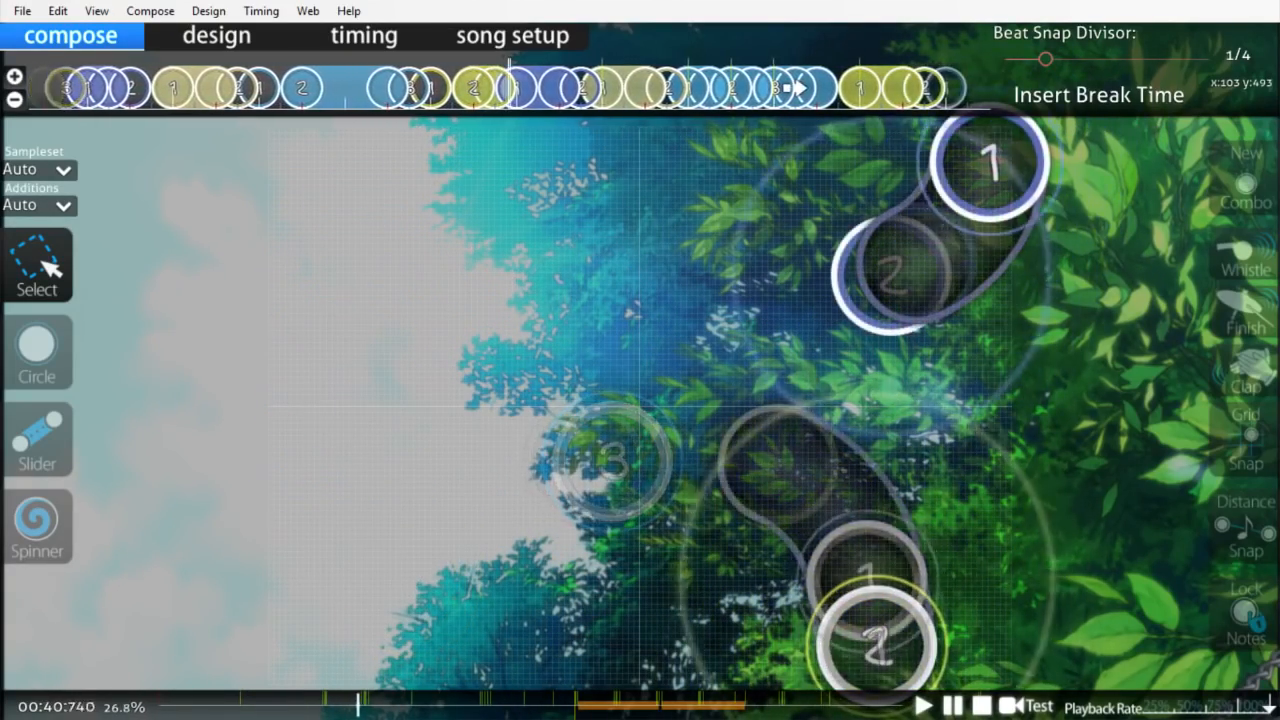
Add a timing section at offset 52077 that inherits previous timing settings and adjust its custom slider velocity multiplier.
left_click(343, 40)
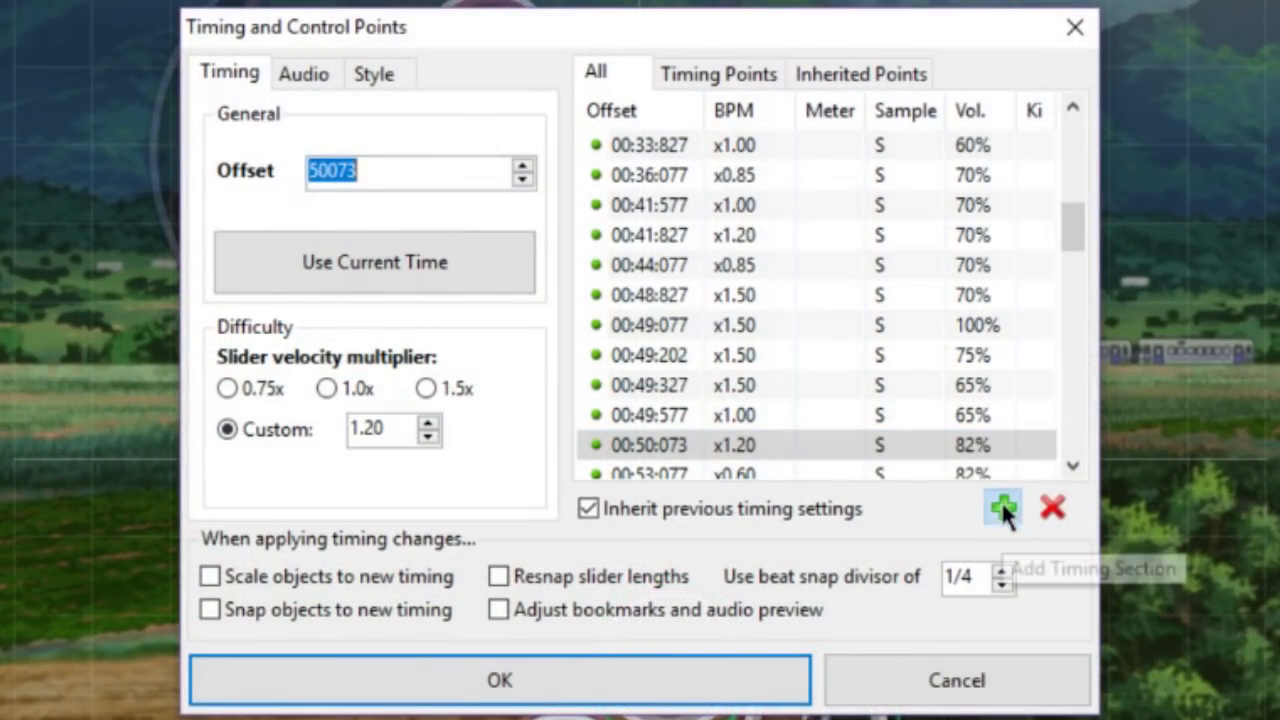
left_click(1002, 508)
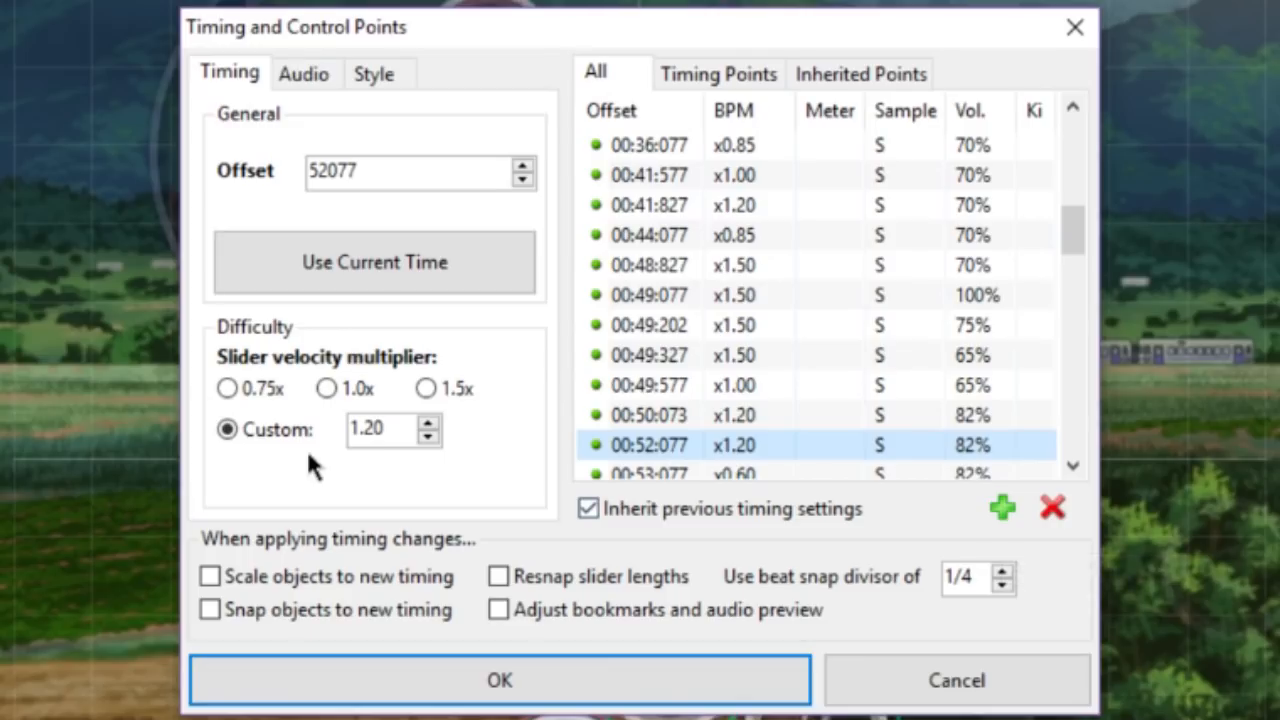
left_click(428, 441)
left_click(430, 422)
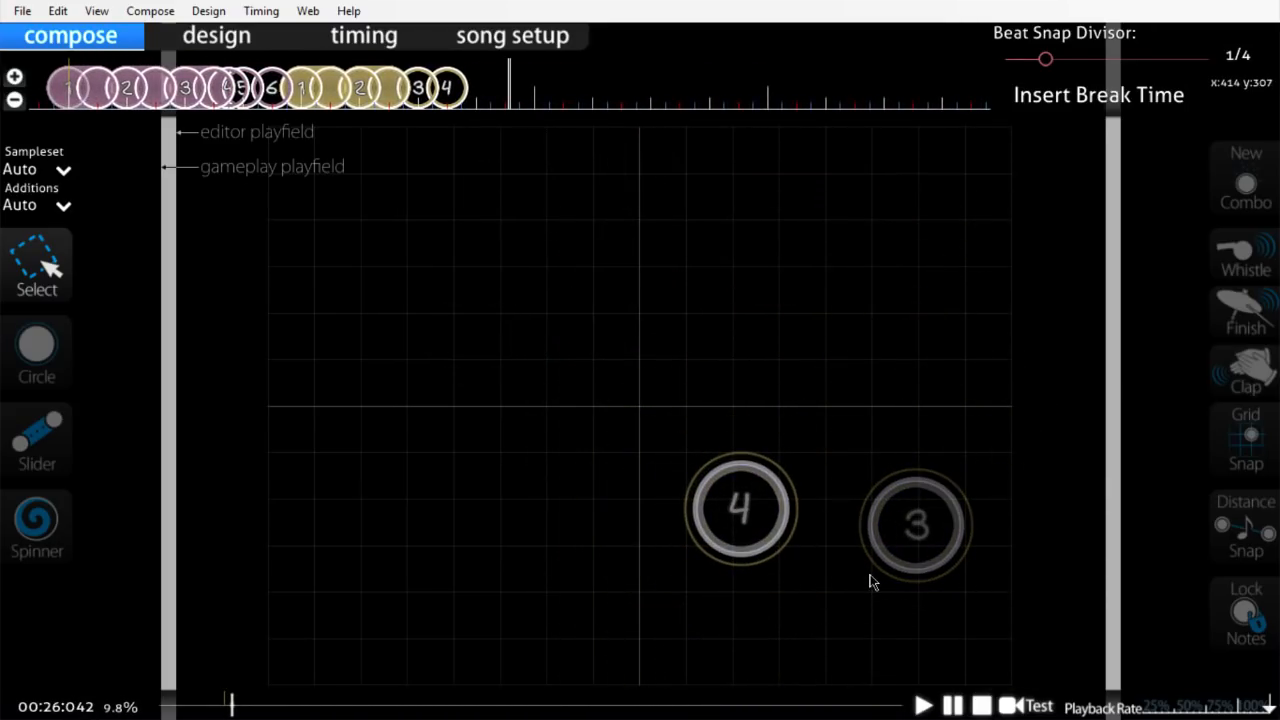
Set the beatmap's Allowed Modes to Taiko in the advanced song setup.
key("F4")
left_click(735, 170)
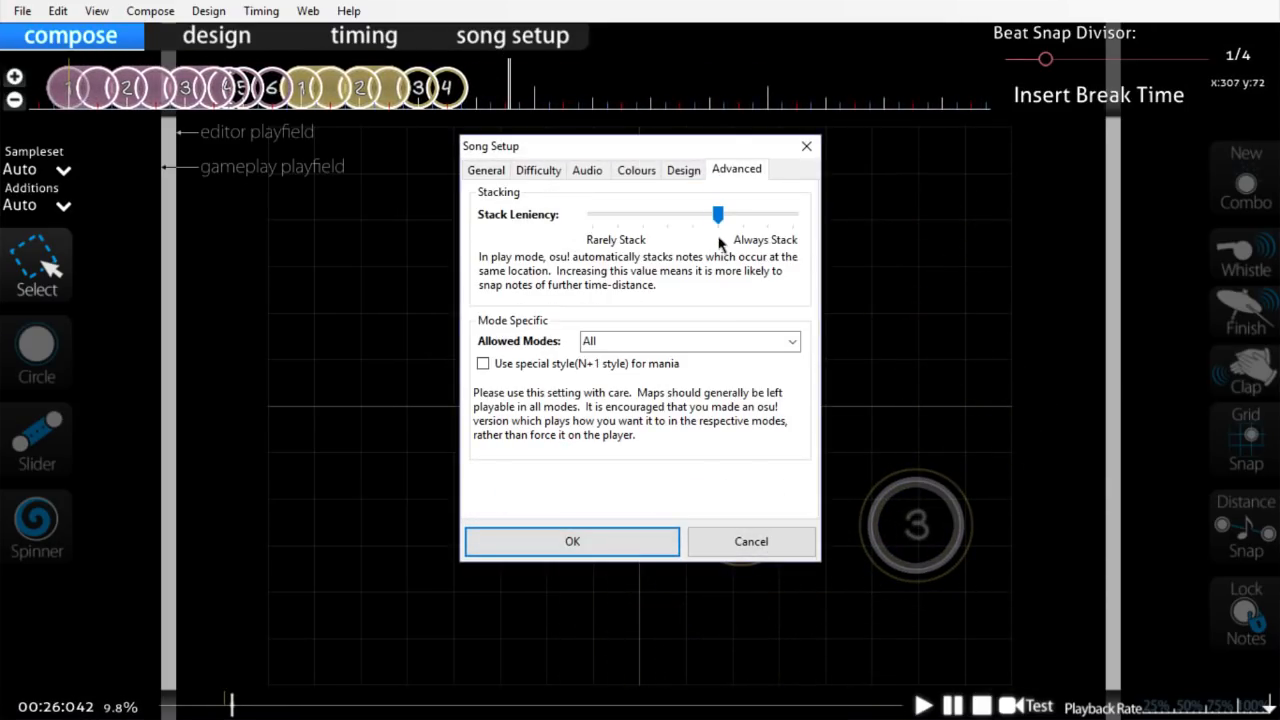
left_click(786, 342)
left_click(690, 373)
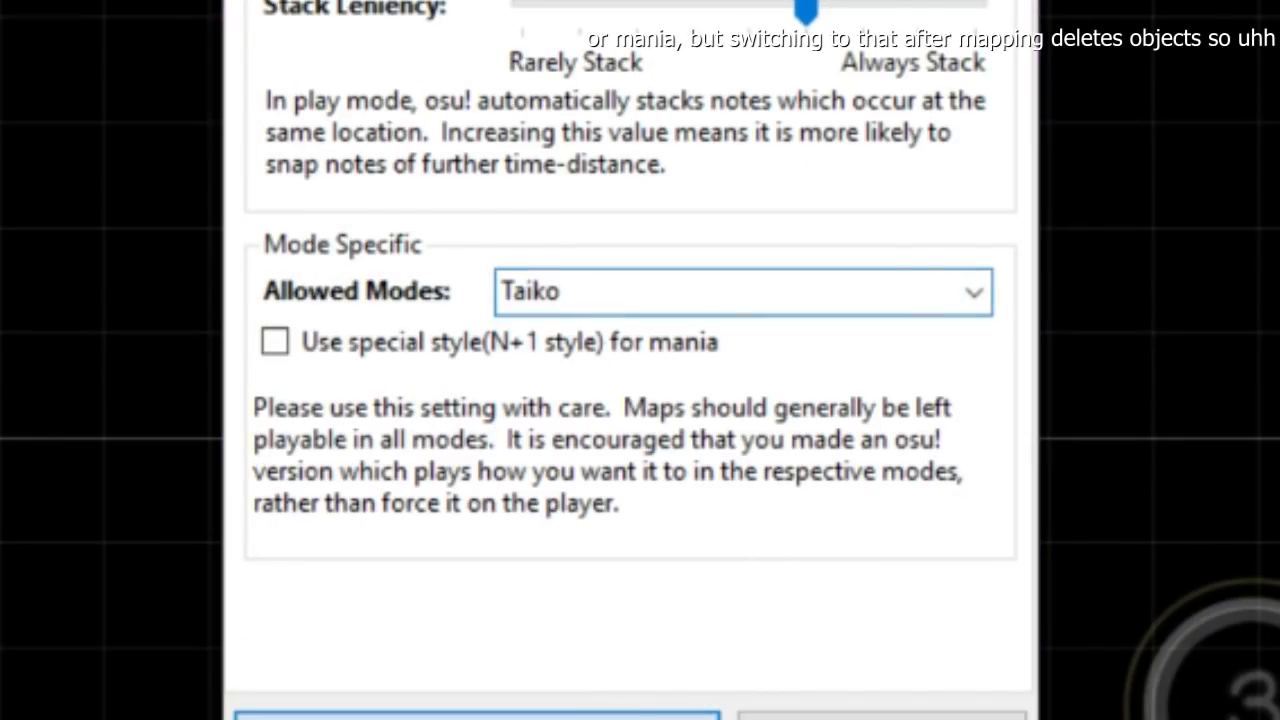
left_click(477, 716)
Open the Allowed Modes choices in the advanced song setup of Turn The Tides.
left_click(708, 464)
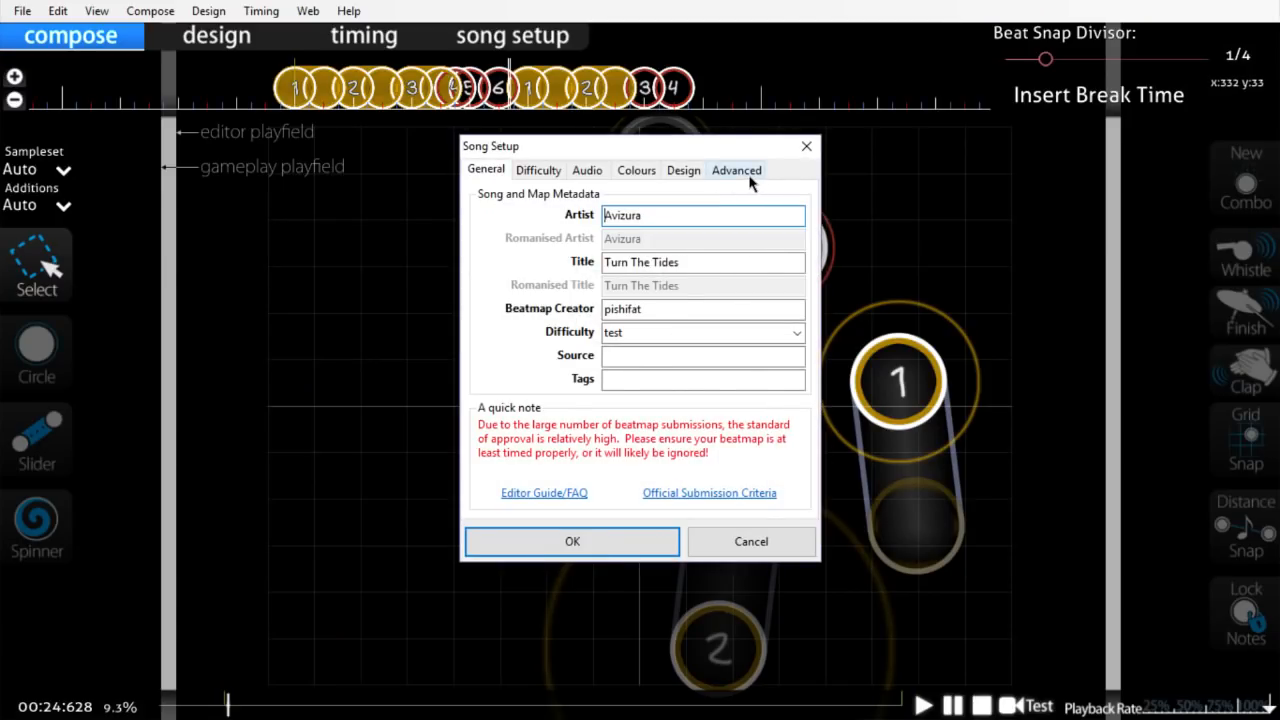
left_click(737, 169)
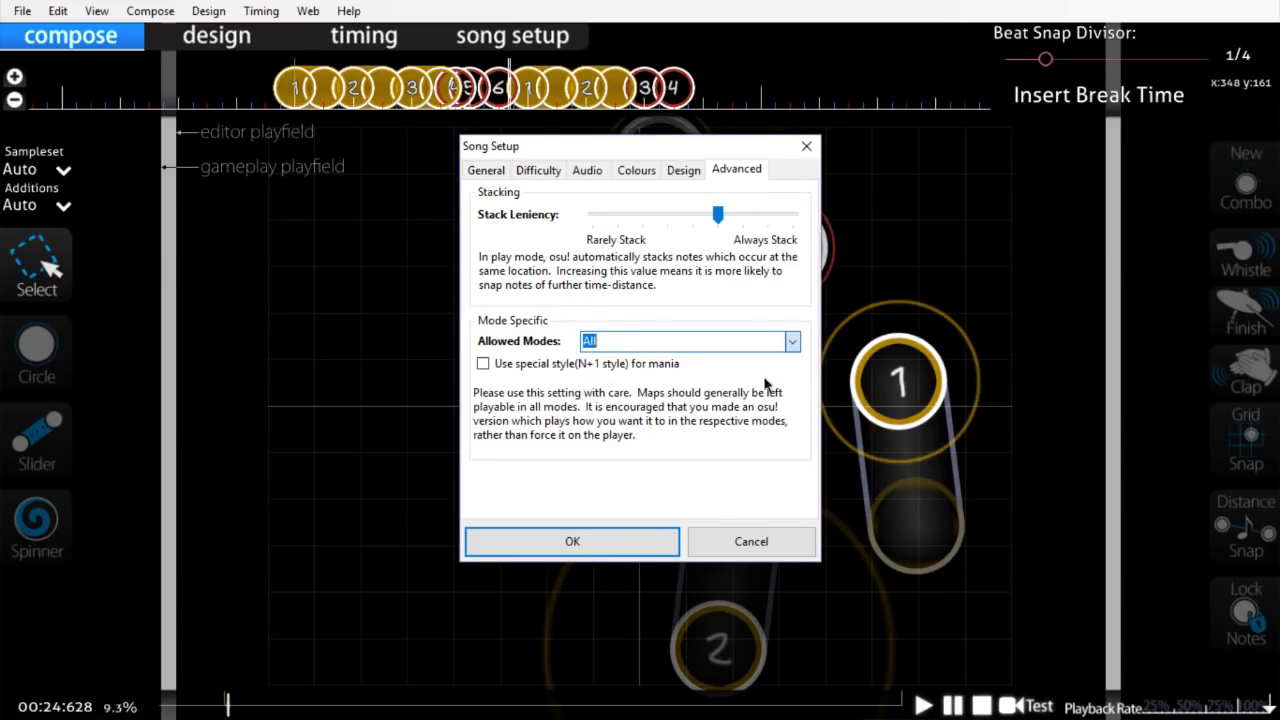
left_click(592, 428)
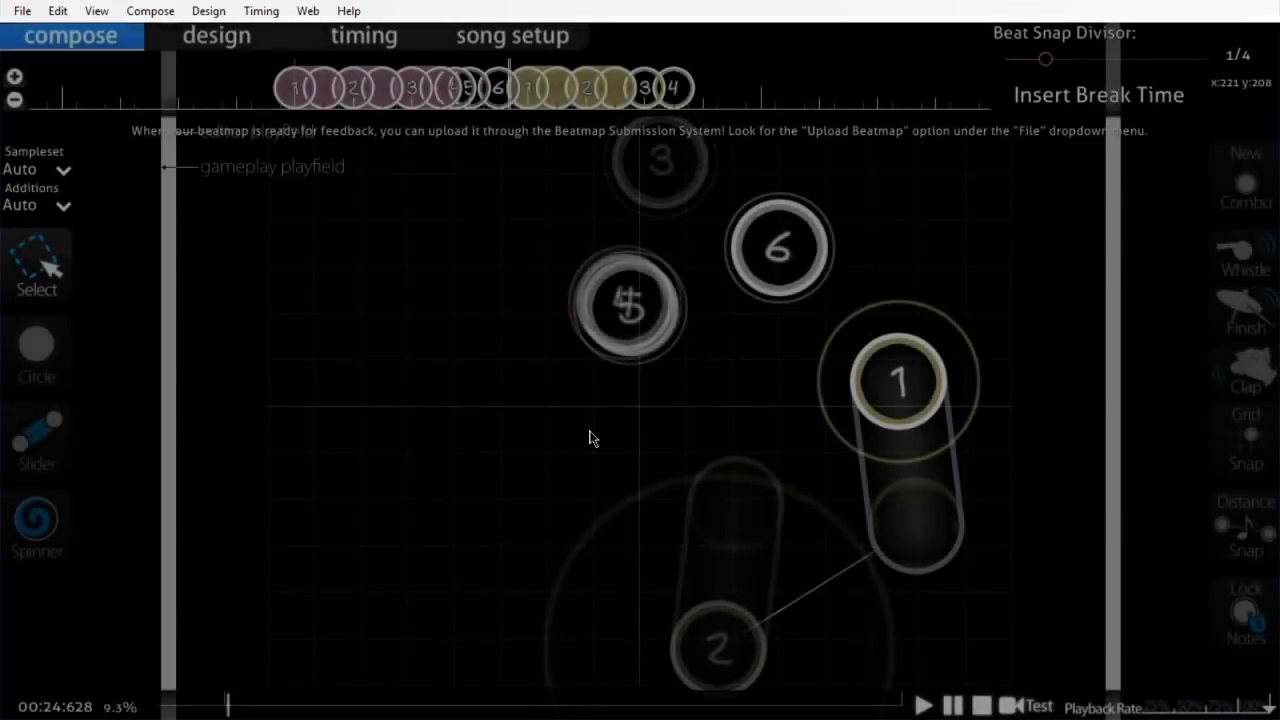
Add an inherited timing section at the current time, offset 25833, with a custom slider velocity multiplier of 0.30.
key("F6")
left_click(717, 257)
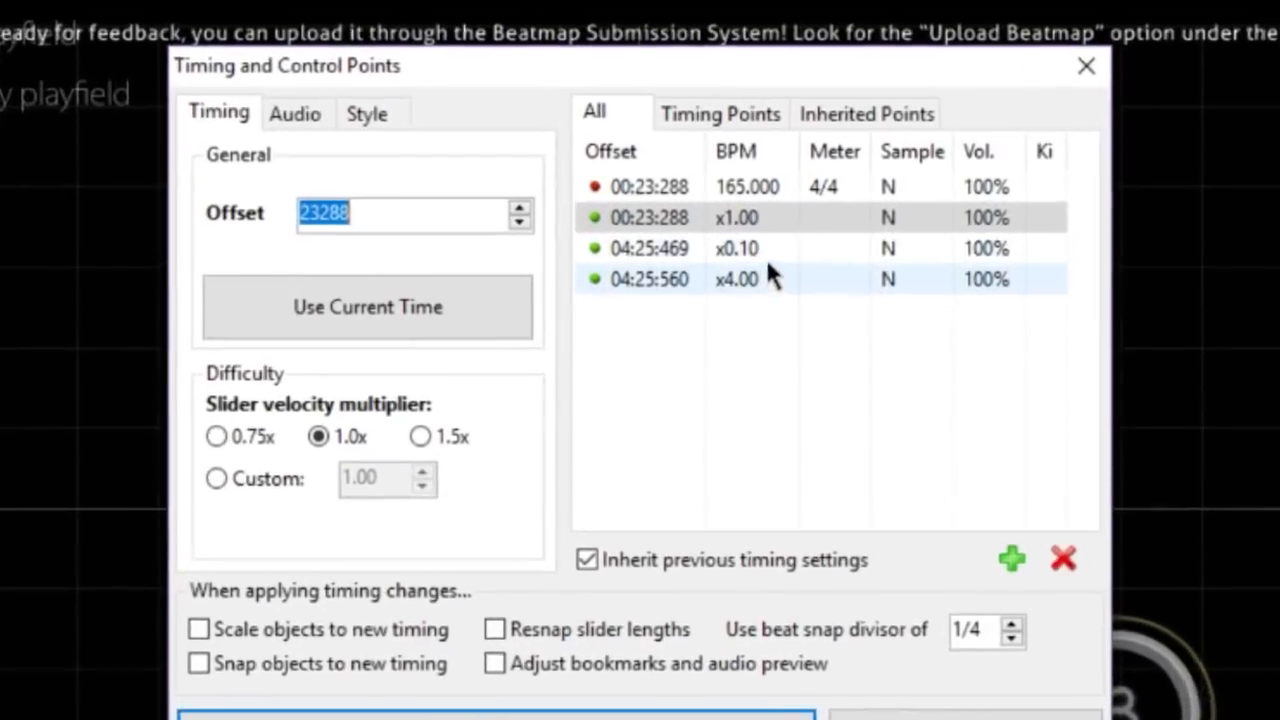
left_click(1046, 596)
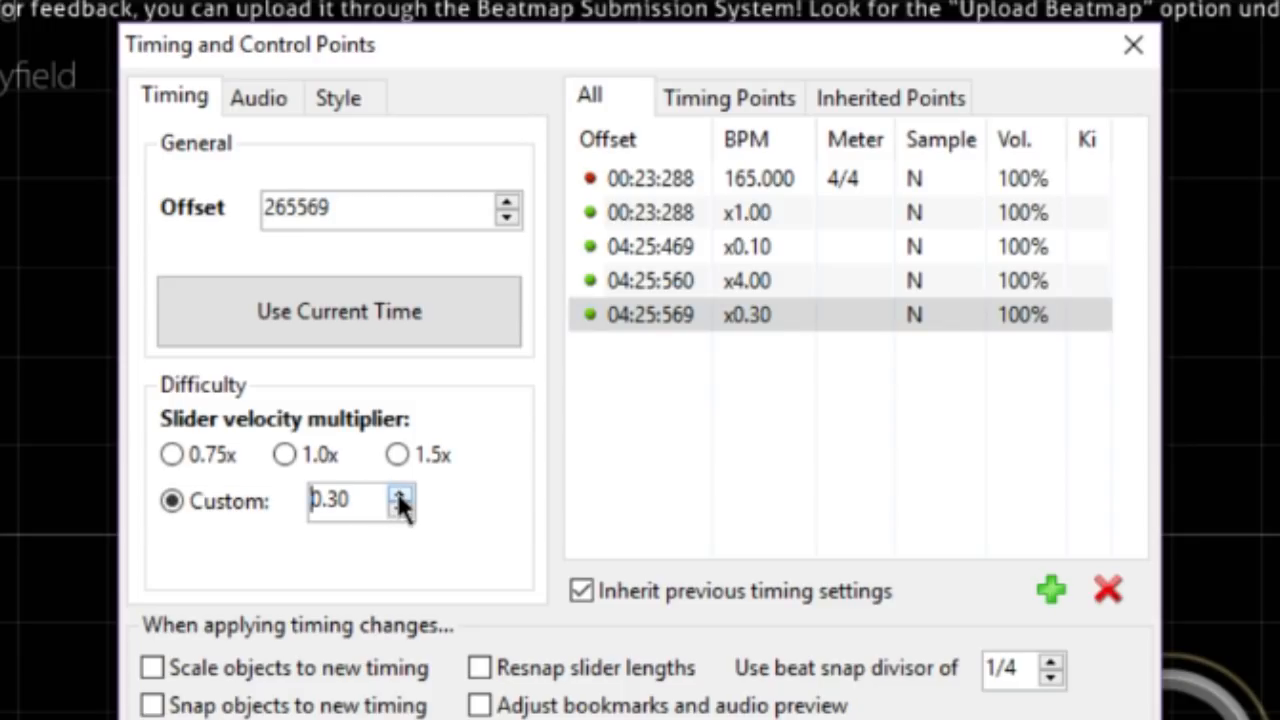
left_click(360, 305)
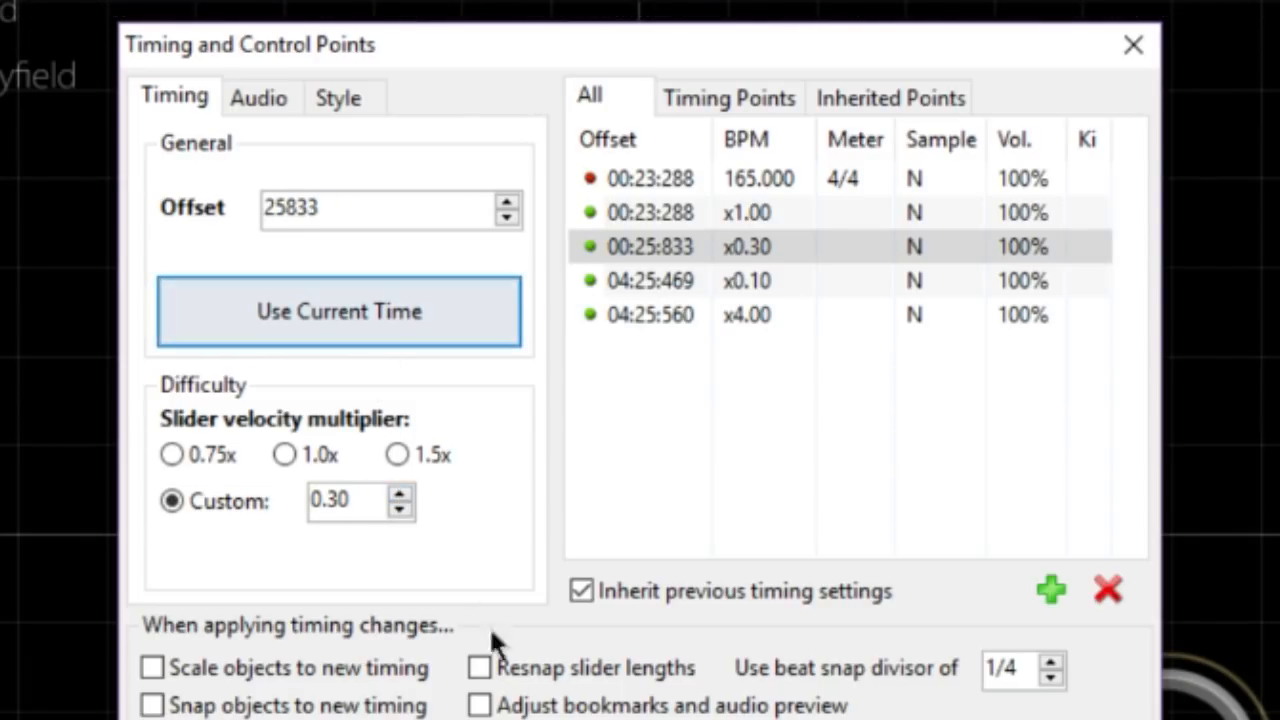
left_click(556, 714)
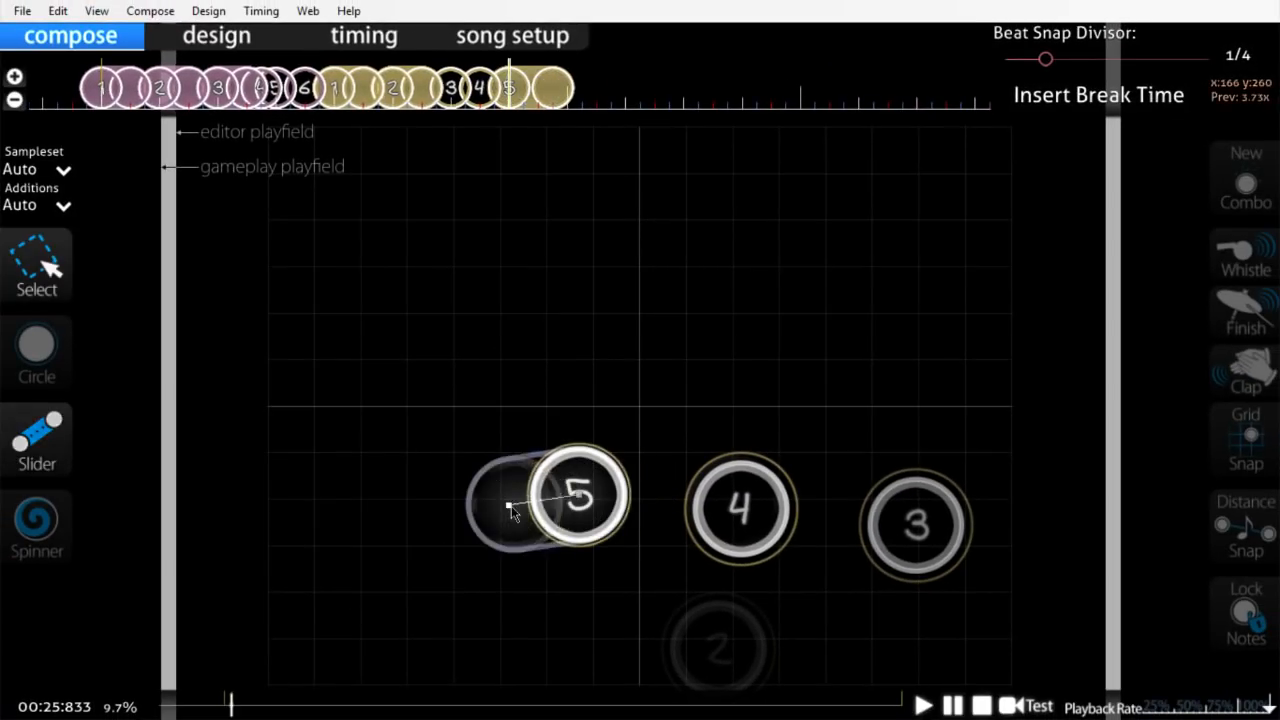
Place a short straight slider at 00:25:833 beside circle 4, make it start a new combo, and nudge its position slightly.
left_click(516, 509)
scroll(519, 509, "up", 6)
scroll(520, 509, "down", 6)
key("q")
scroll(541, 516, "up", 7)
scroll(541, 516, "down", 8)
left_click_drag(541, 516, 533, 511)
scroll(533, 511, "up", 5)
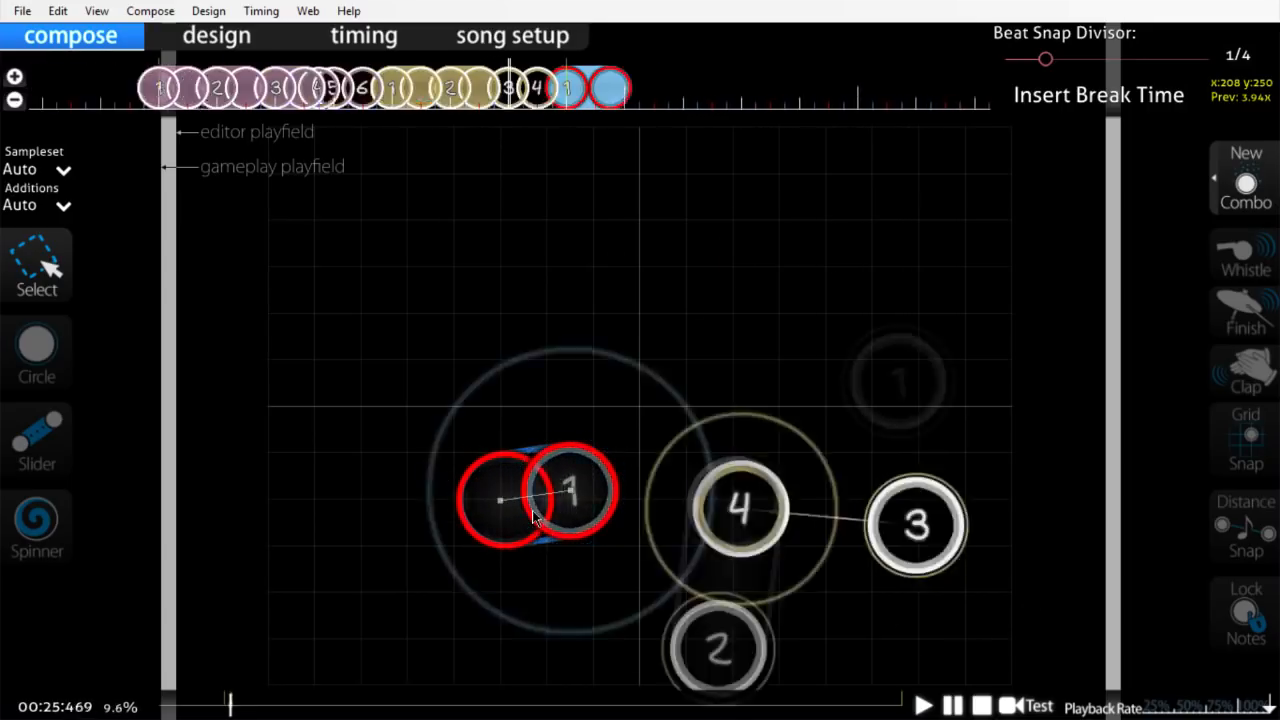
Play back the section around the new short slider to examine how fast it moves.
scroll(533, 517, "up", 8)
key("space")
key("space")
scroll(533, 517, "up", 2)
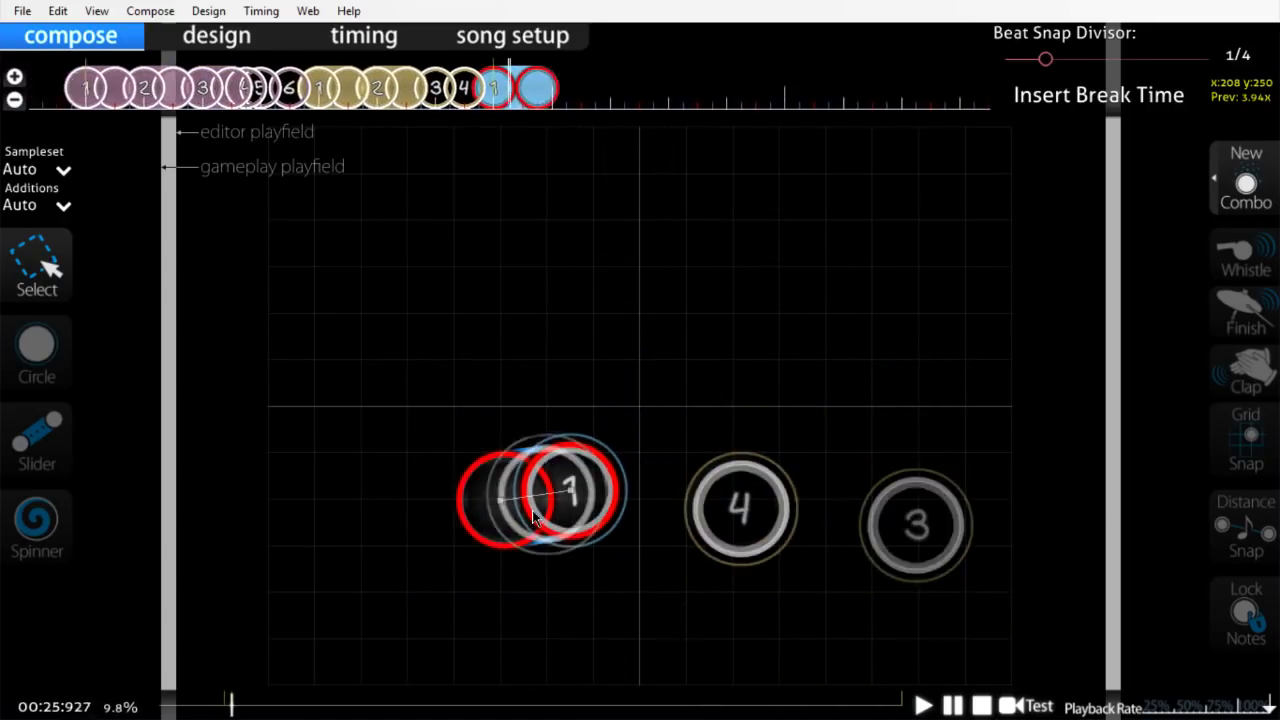
key("3")
scroll(500, 512, "down", 5)
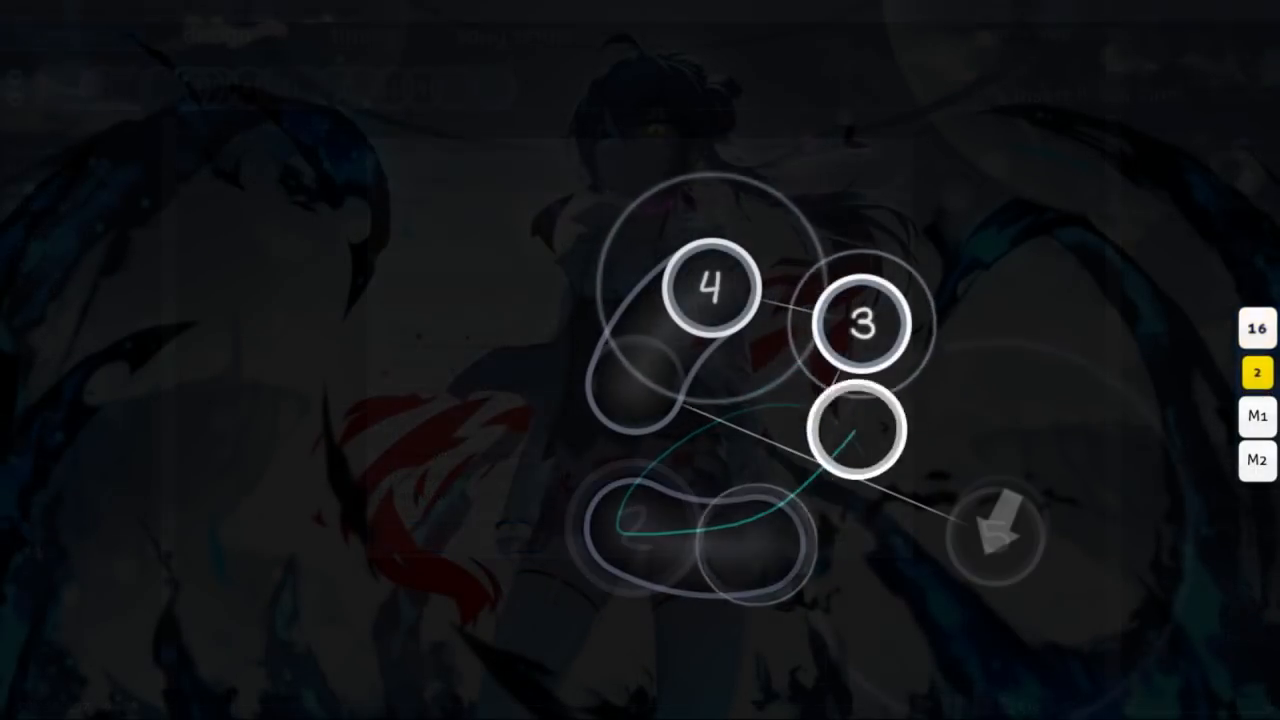
key("z")
key("x")
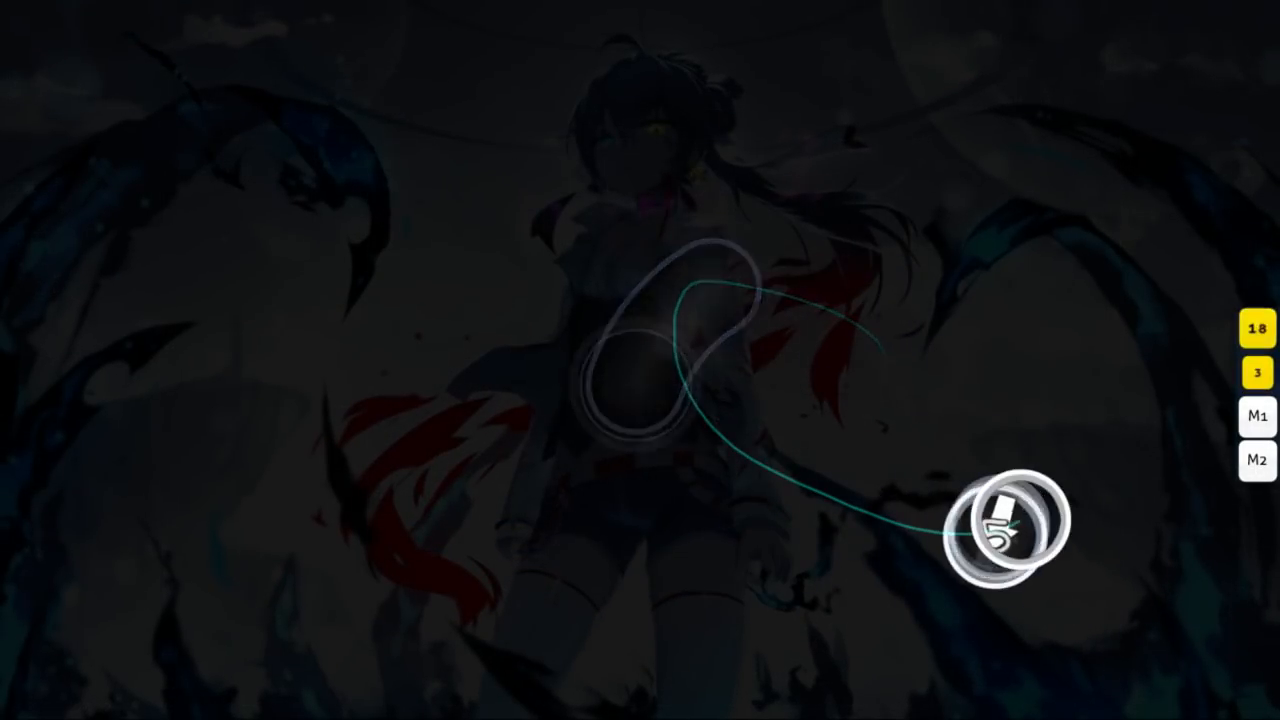
key("z")
key("x")
key("z")
key("x")
key("z")
key("x")
key("z")
key("x")
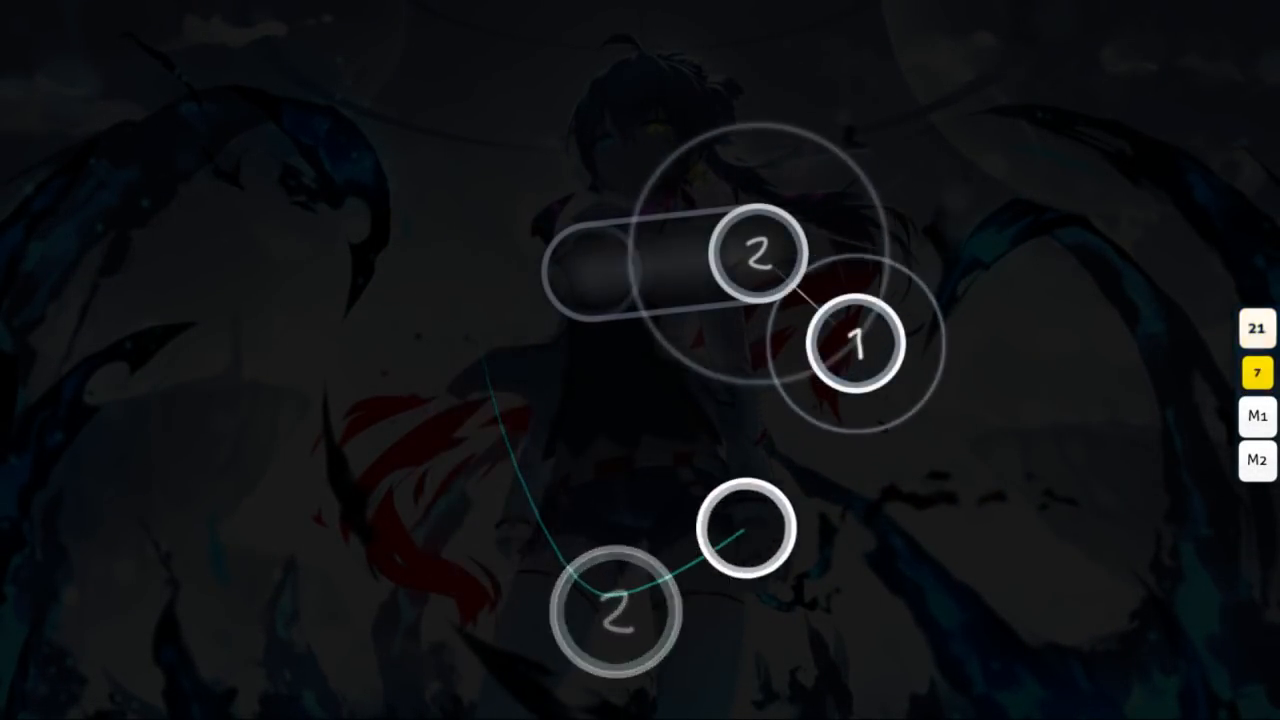
key("z")
key("x")
key("z")
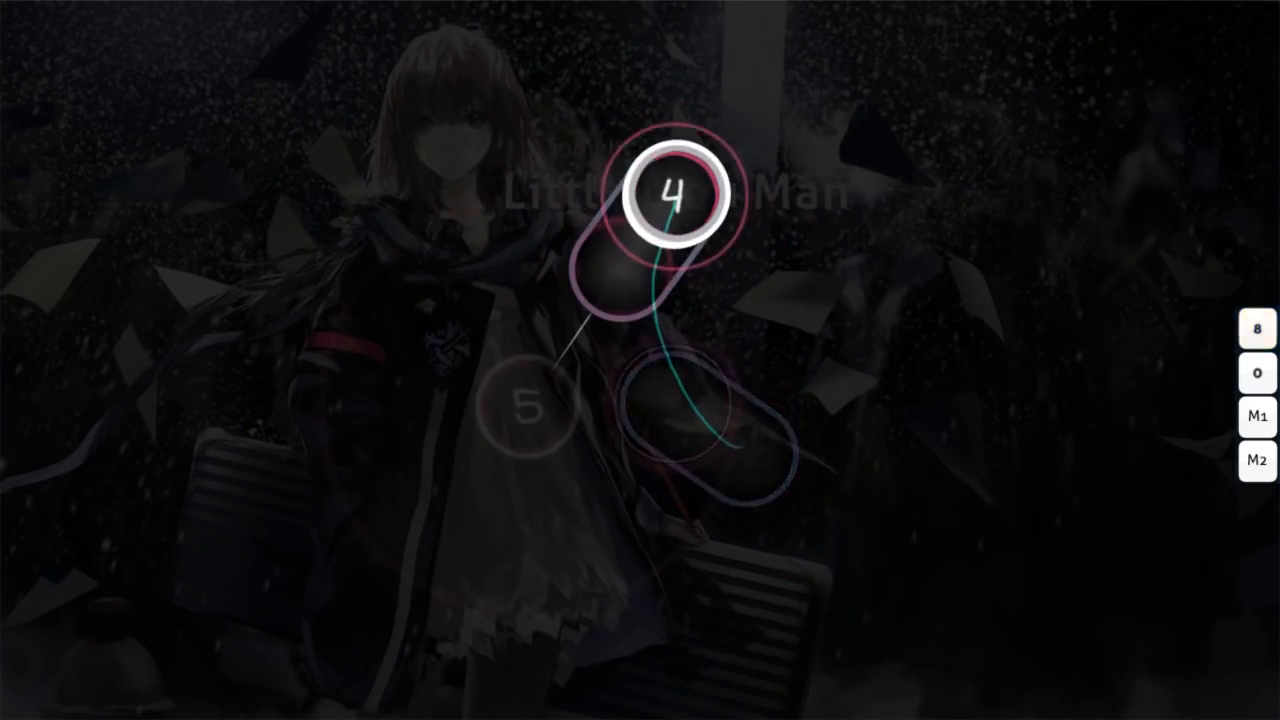
key("z")
key("z")
key("z")
key("z")
key("z")
key("z")
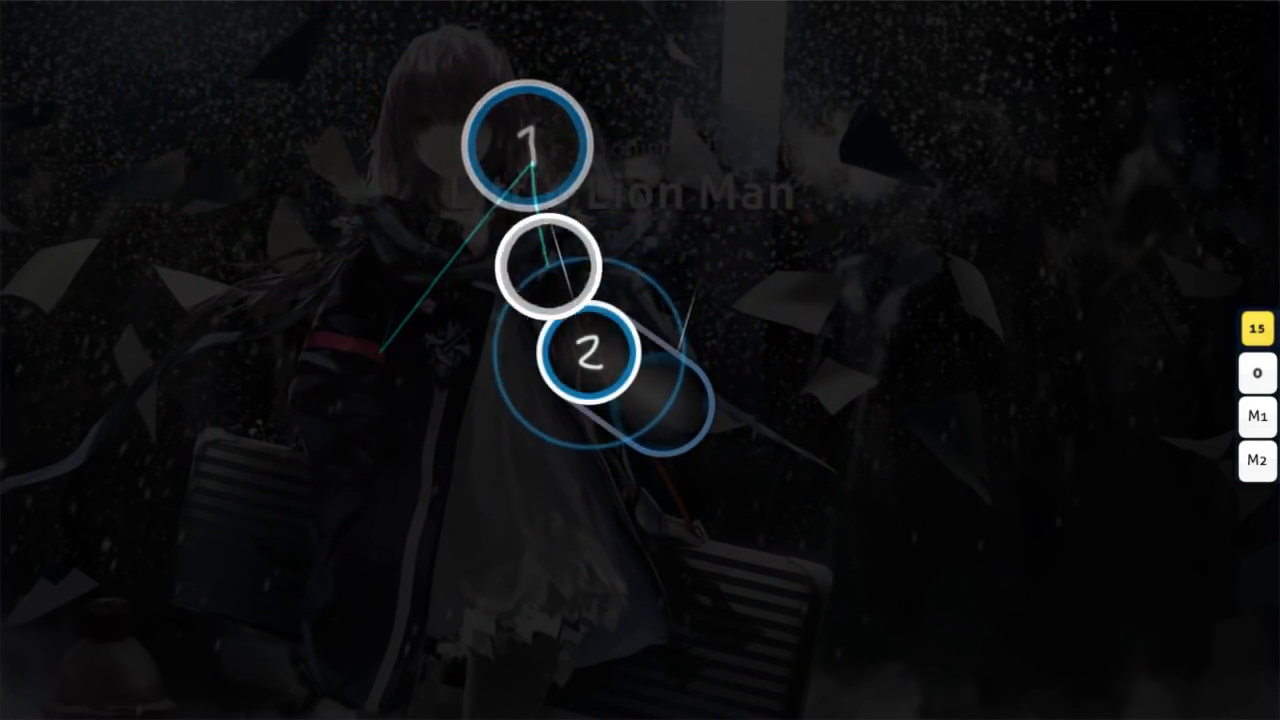
key("z")
key("z")
key("z")
key("z")
key("z")
key("z")
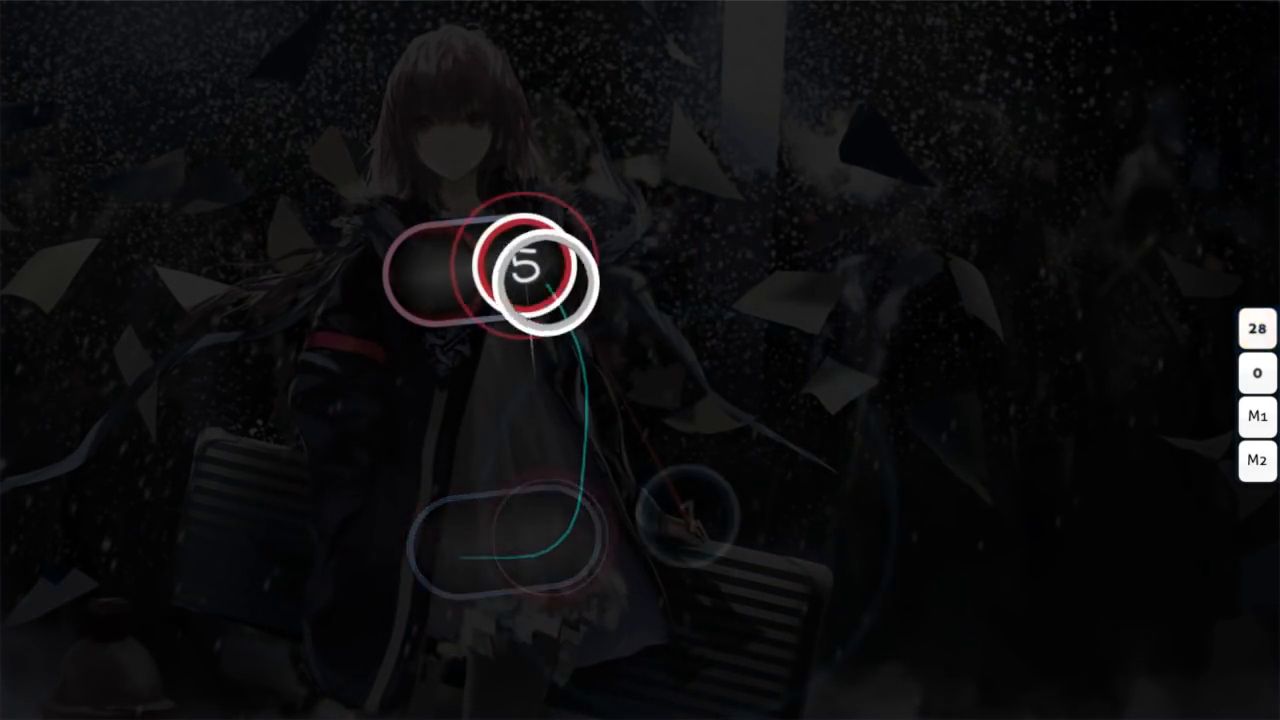
key("z")
key("z")
key("z")
key("z")
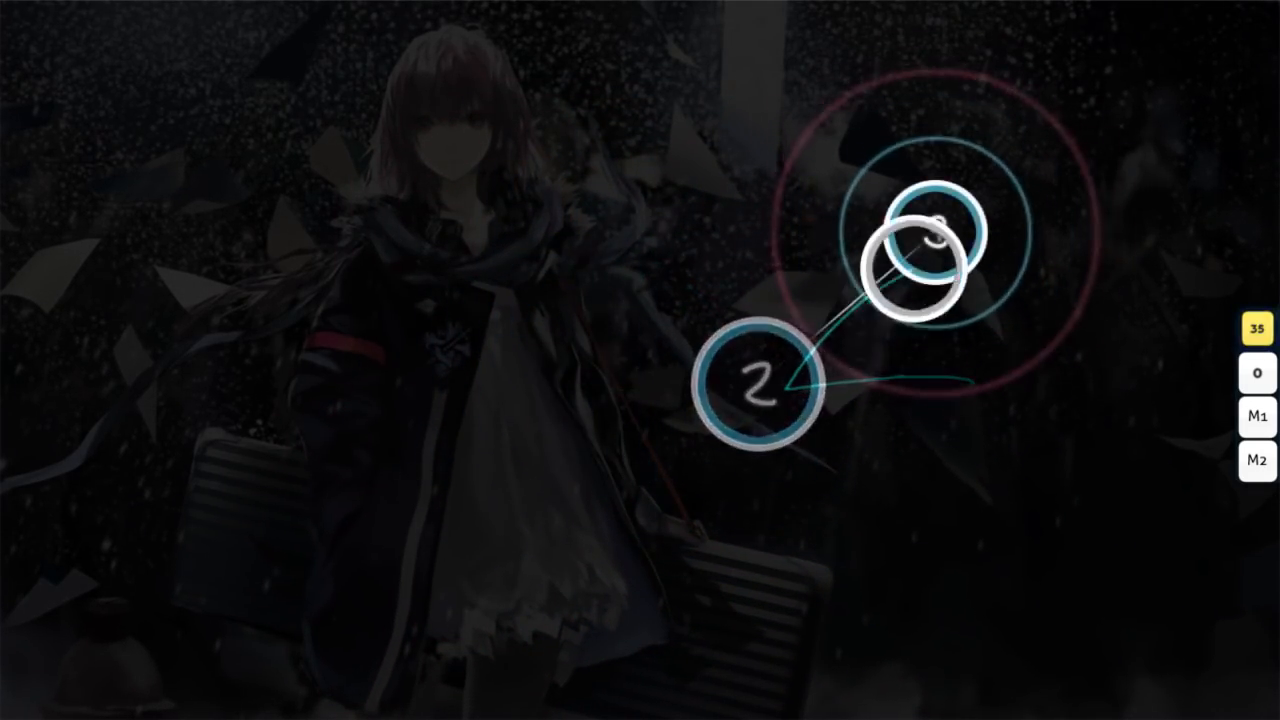
Leave the current play and open Equilibrium - Waldschrein [Mein Land] in the beatmap editor.
key("Escape")
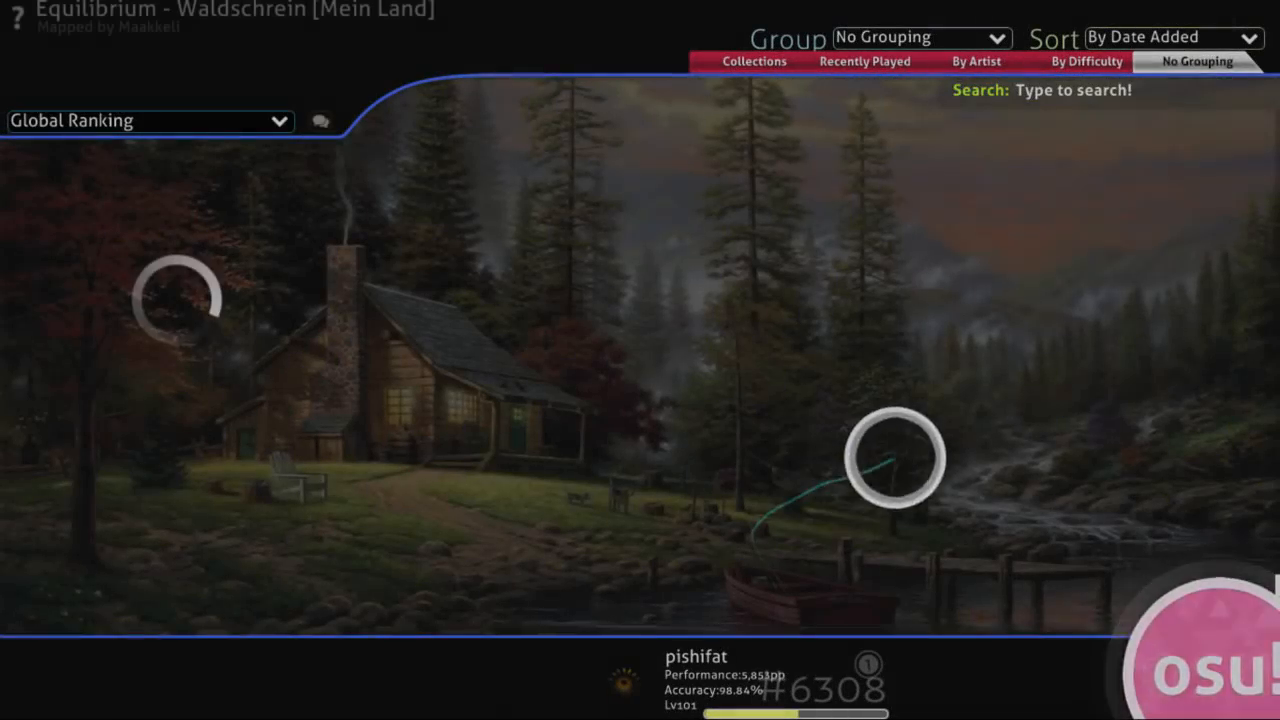
key("F3")
left_click(690, 500)
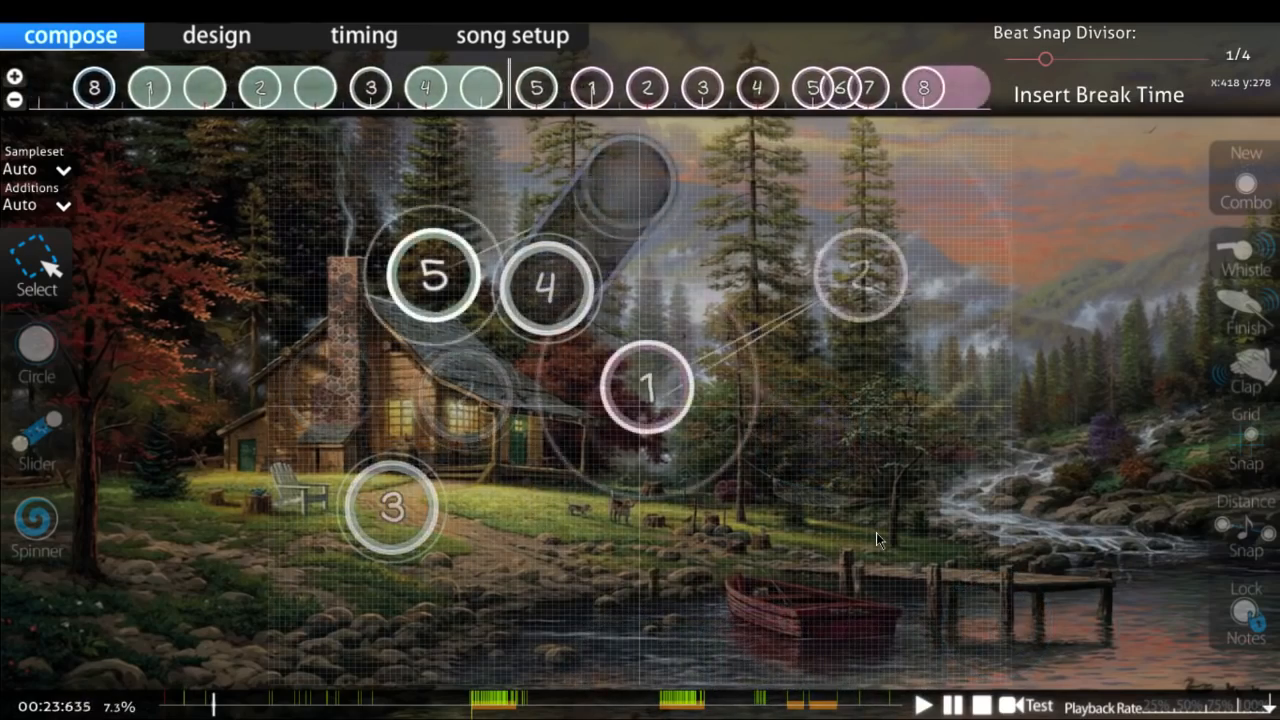
Save the Waldschrein beatmap and start a test play of it.
key("ctrl+s")
key("Escape")
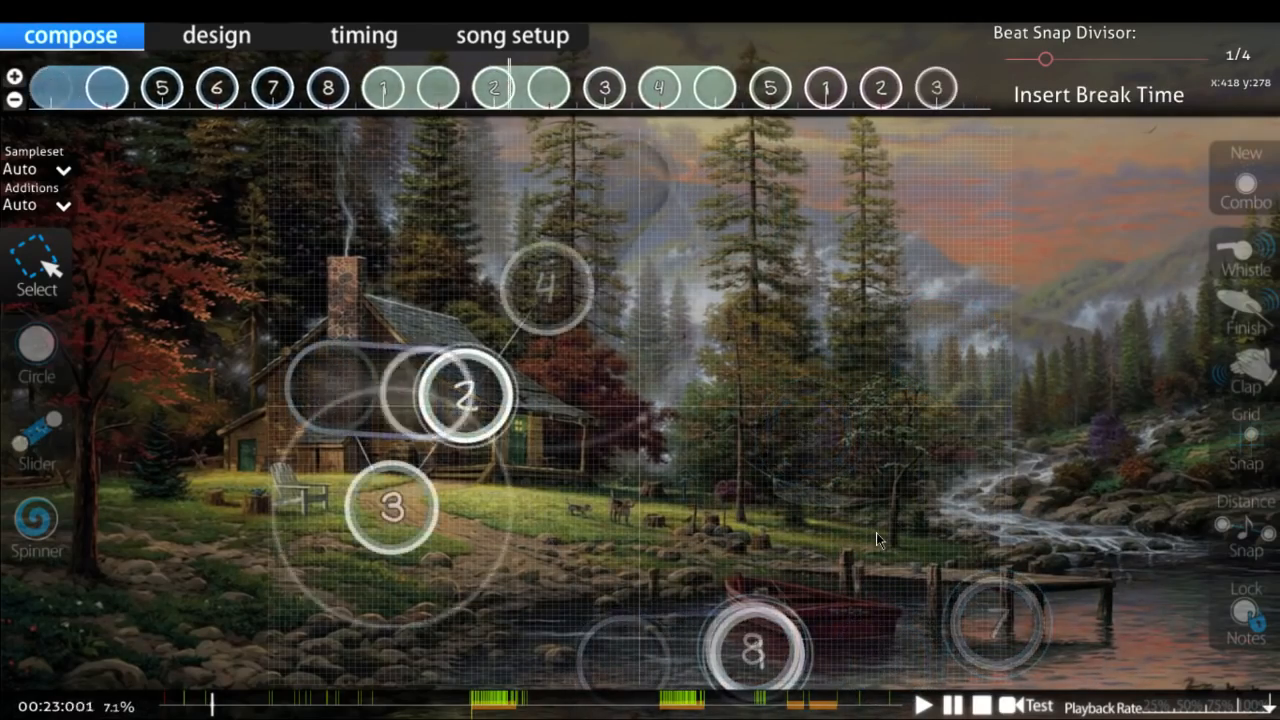
key("F5")
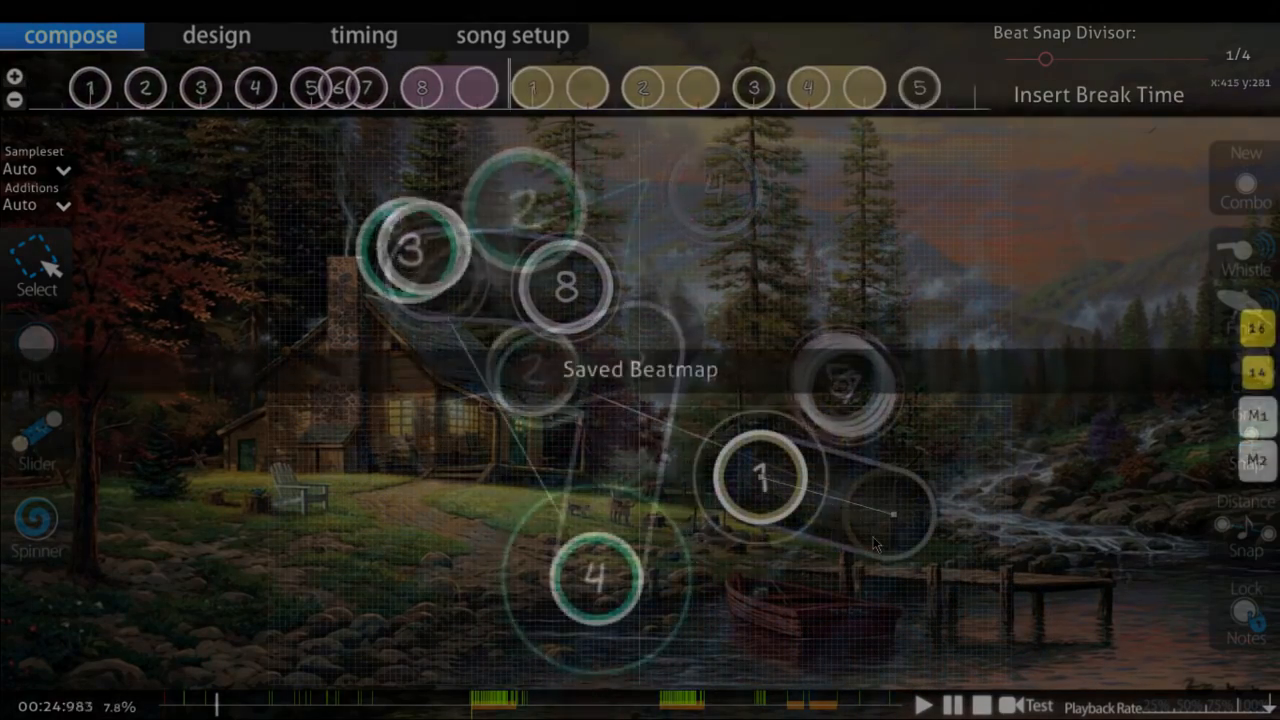
key("x")
key("z")
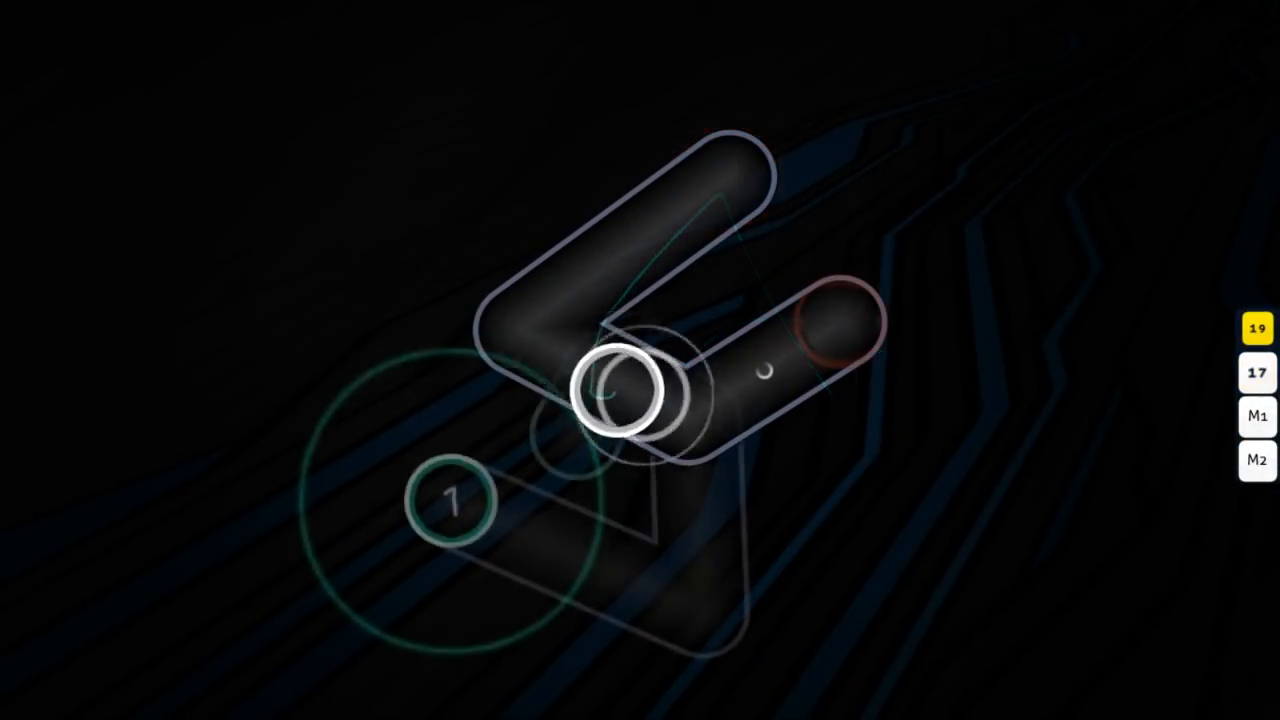
key("z")
key("x")
key("z")
key("x")
key("z")
key("x")
key("z")
key("x")
key("z")
key("x")
key("z")
key("x")
key("z")
key("x")
key("z")
key("x")
key("z")
key("x")
key("z")
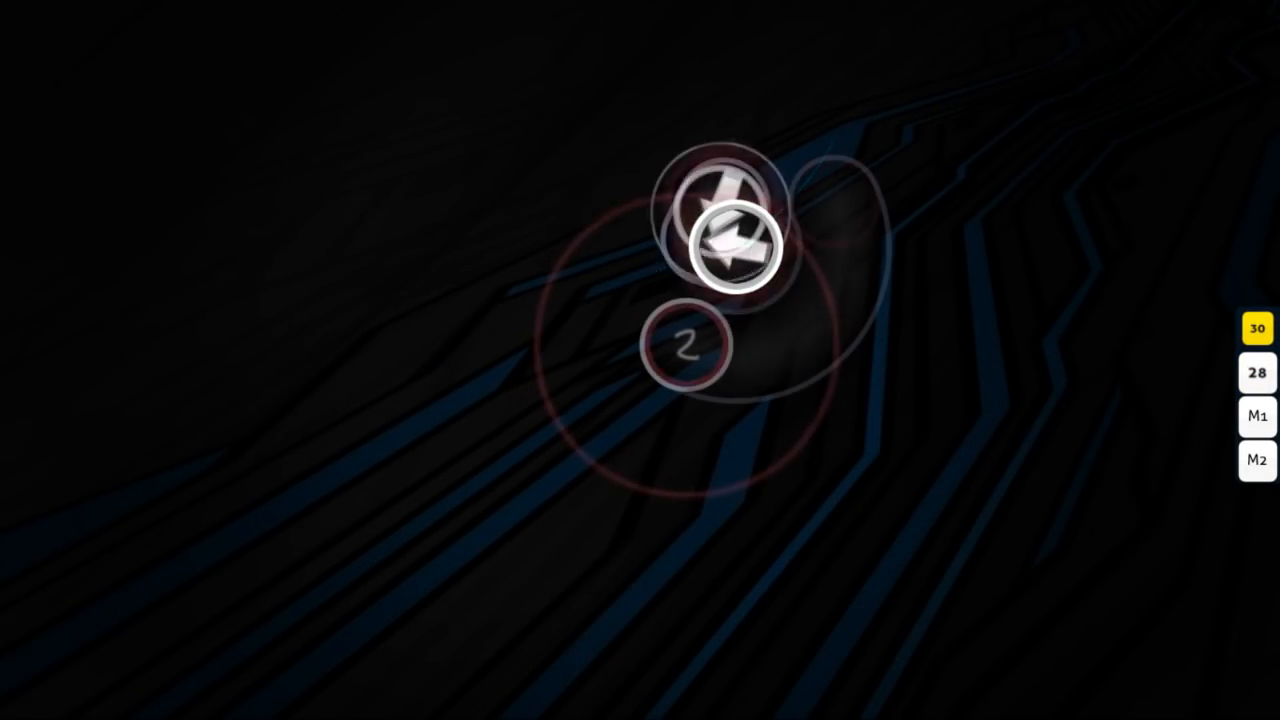
key("z")
key("x")
key("z")
key("x")
key("z")
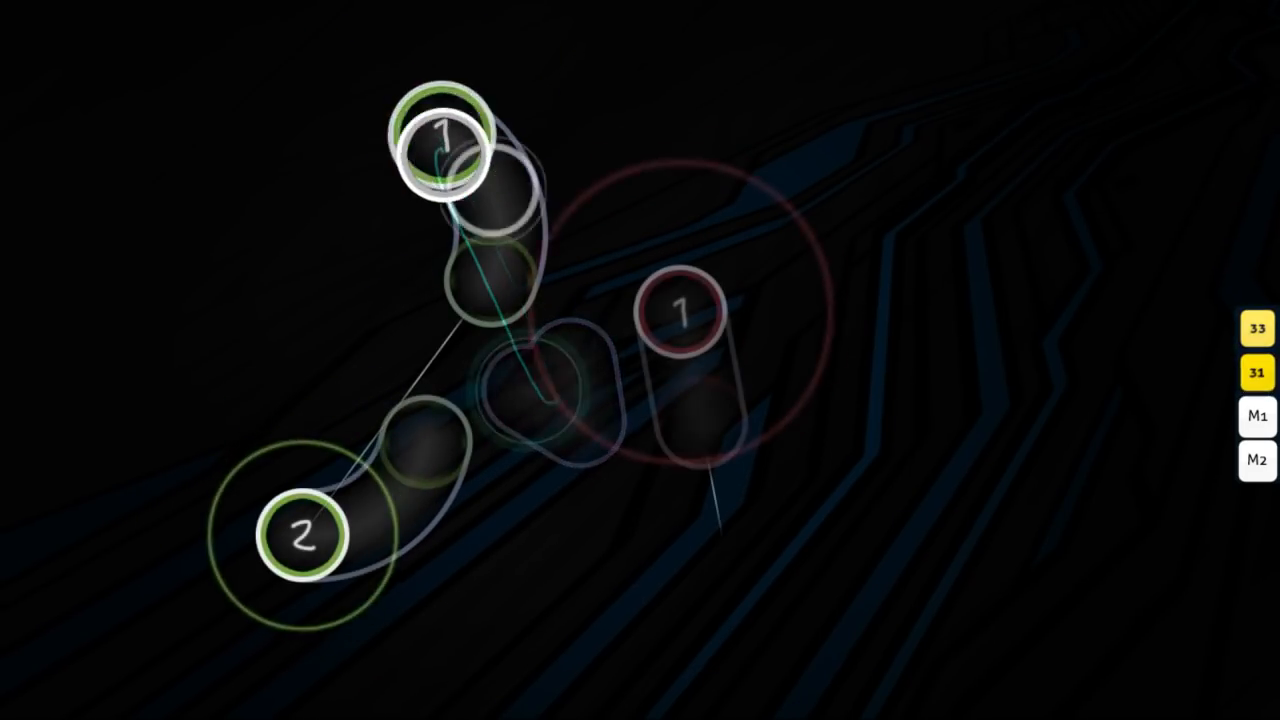
key("x")
key("z")
key("z")
key("x")
key("z")
key("x")
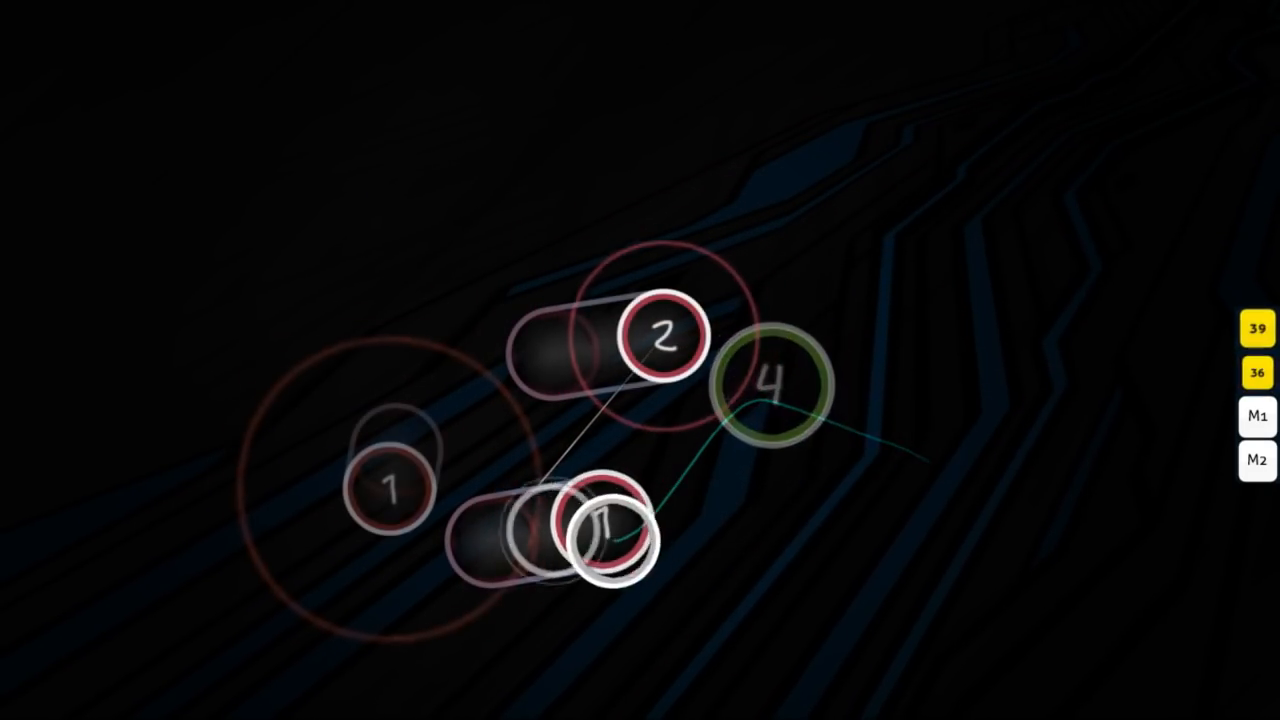
key("z")
key("x")
key("z")
key("x")
key("z")
key("x")
key("z")
key("x")
key("z")
key("x")
key("x")
key("z")
key("x")
key("z")
key("x")
key("z")
key("x")
key("z")
key("x")
key("z")
key("x")
key("z")
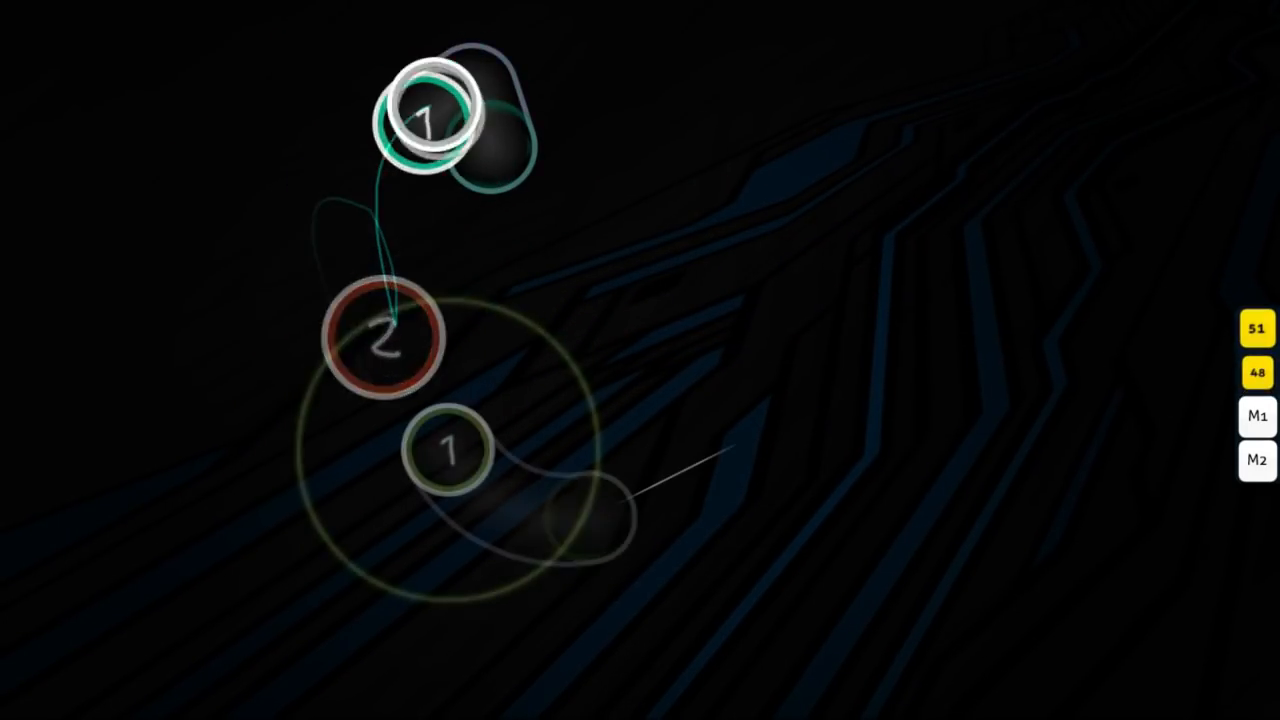
key("x")
key("x")
key("x")
key("z")
key("x")
key("z")
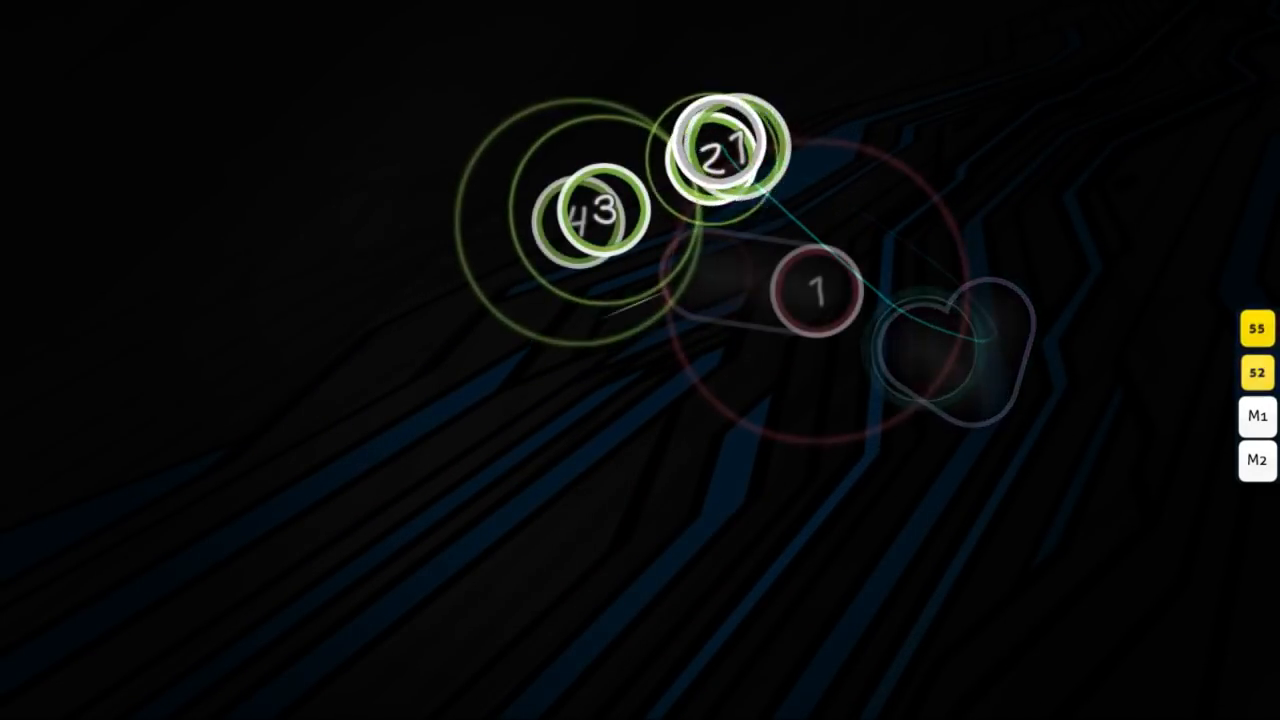
key("z")
key("x")
key("z")
key("x")
key("z")
key("x")
key("x")
key("z")
key("x")
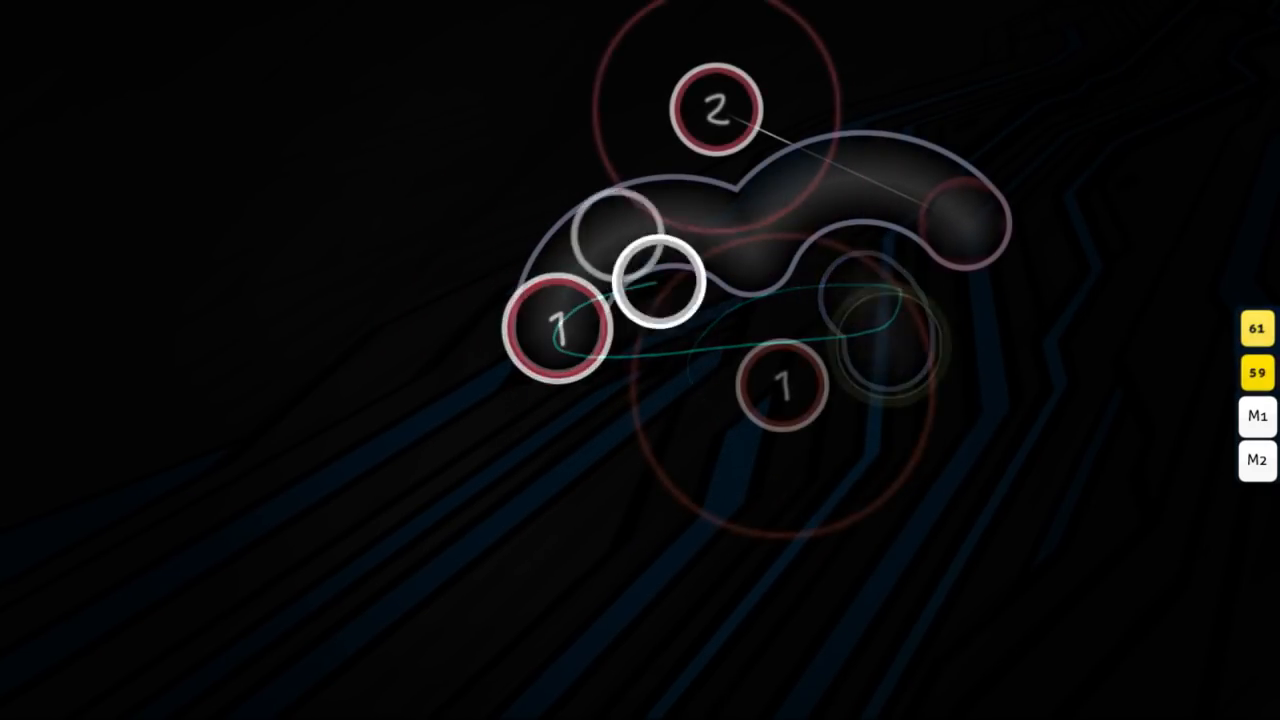
key("x")
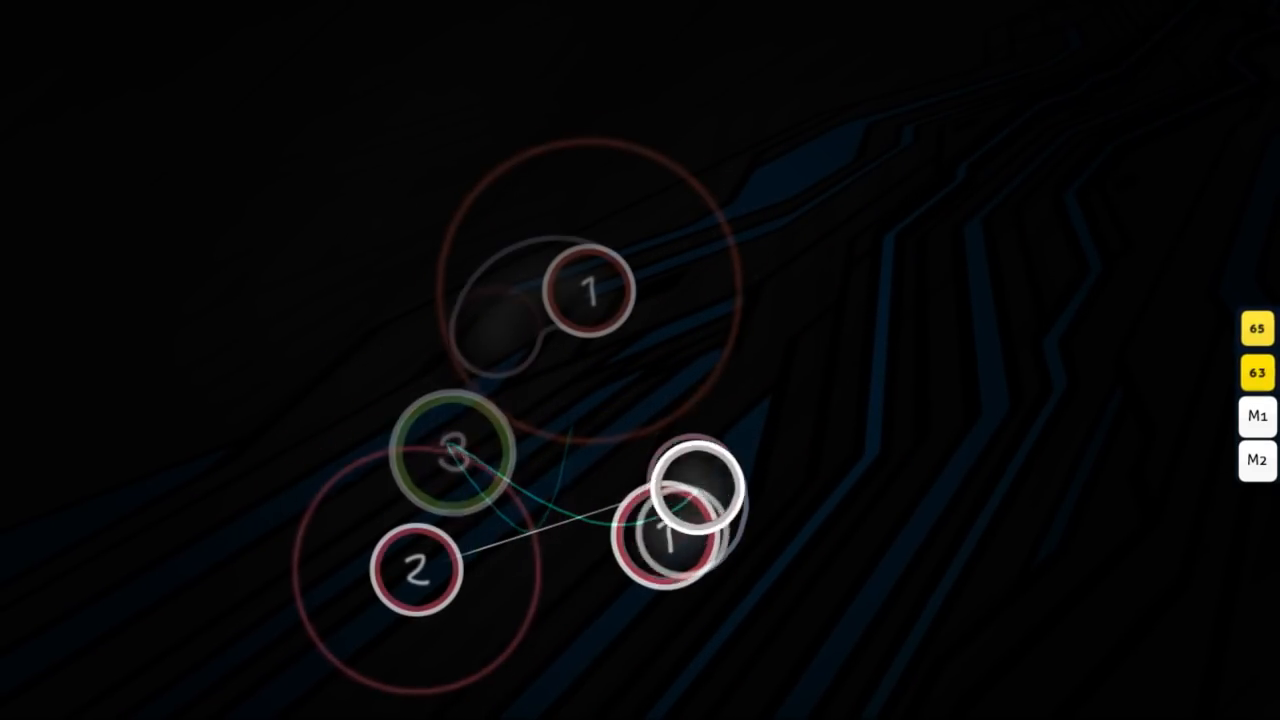
key("z")
key("x")
key("z")
key("x")
key("z")
key("x")
key("z")
key("x")
key("z")
key("x")
key("x")
key("z")
key("x")
key("x")
key("z")
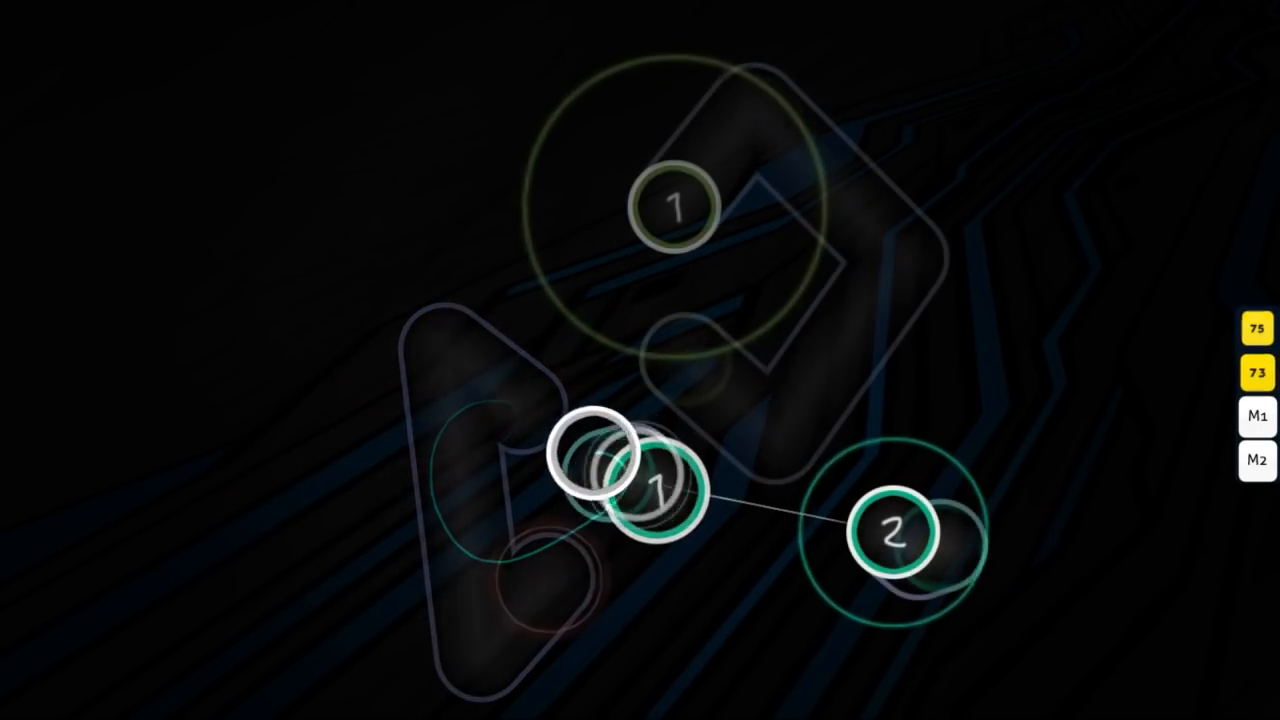
key("z")
key("x")
key("z")
key("z")
key("x")
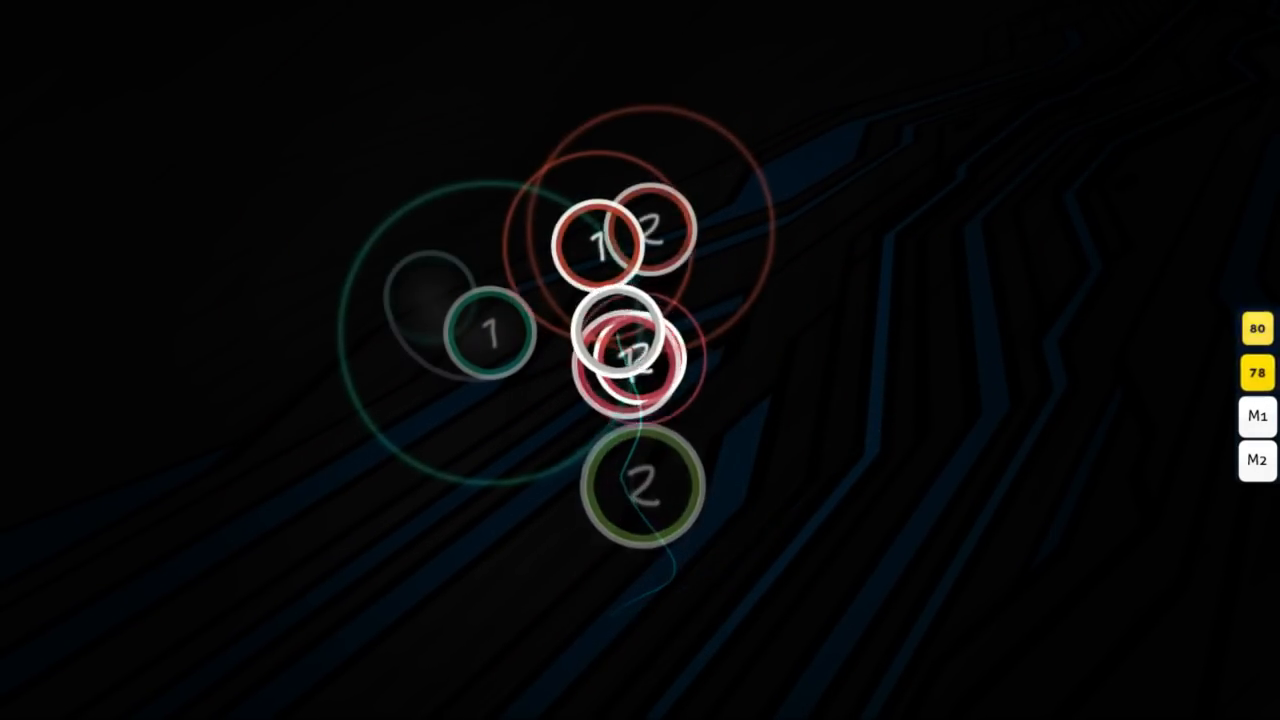
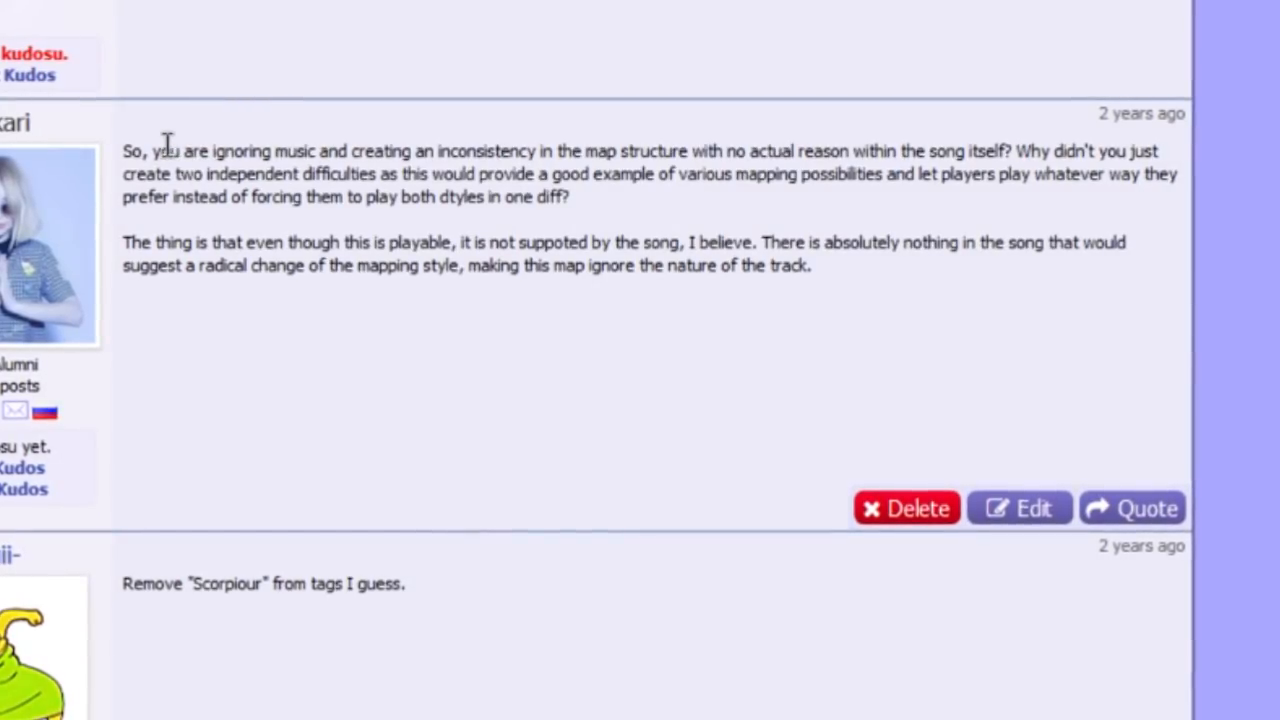
Highlight the forum comment's opening question about ignoring the music and creating an inconsistency in the map structure.
left_click_drag(149, 152, 1030, 155)
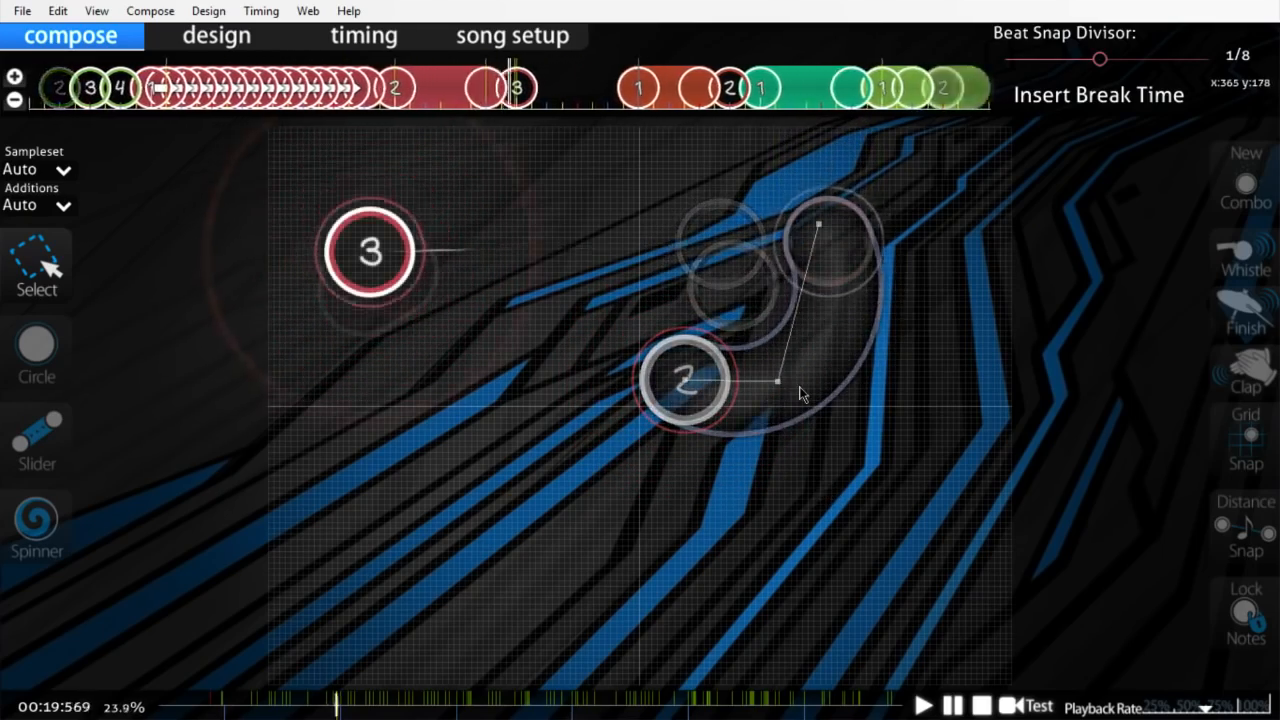
Select the orange and teal sliders numbered 1 around 00:20:569 to compare them.
left_click(550, 87)
left_click(552, 86, "ctrl")
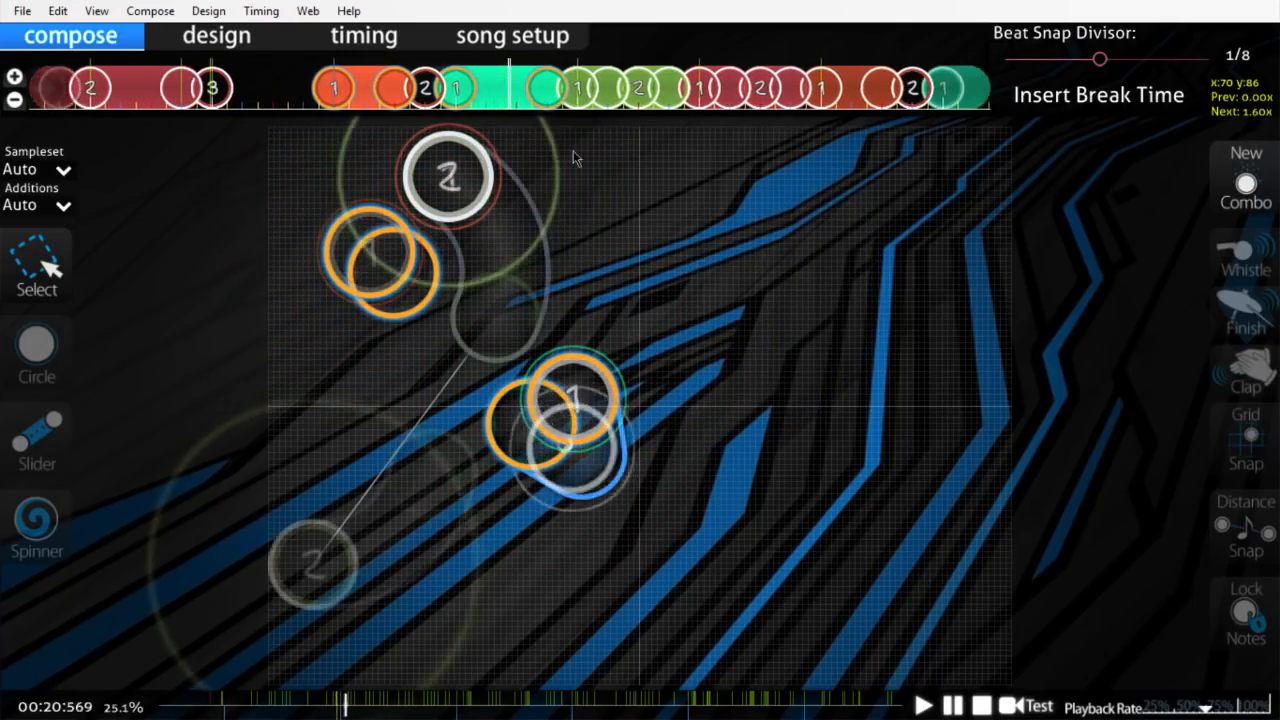
Select the orange slider numbered 1 at 00:21:569 together with its neighbouring slider on the timeline to compare them, ending with the selection cleared.
left_click(592, 172)
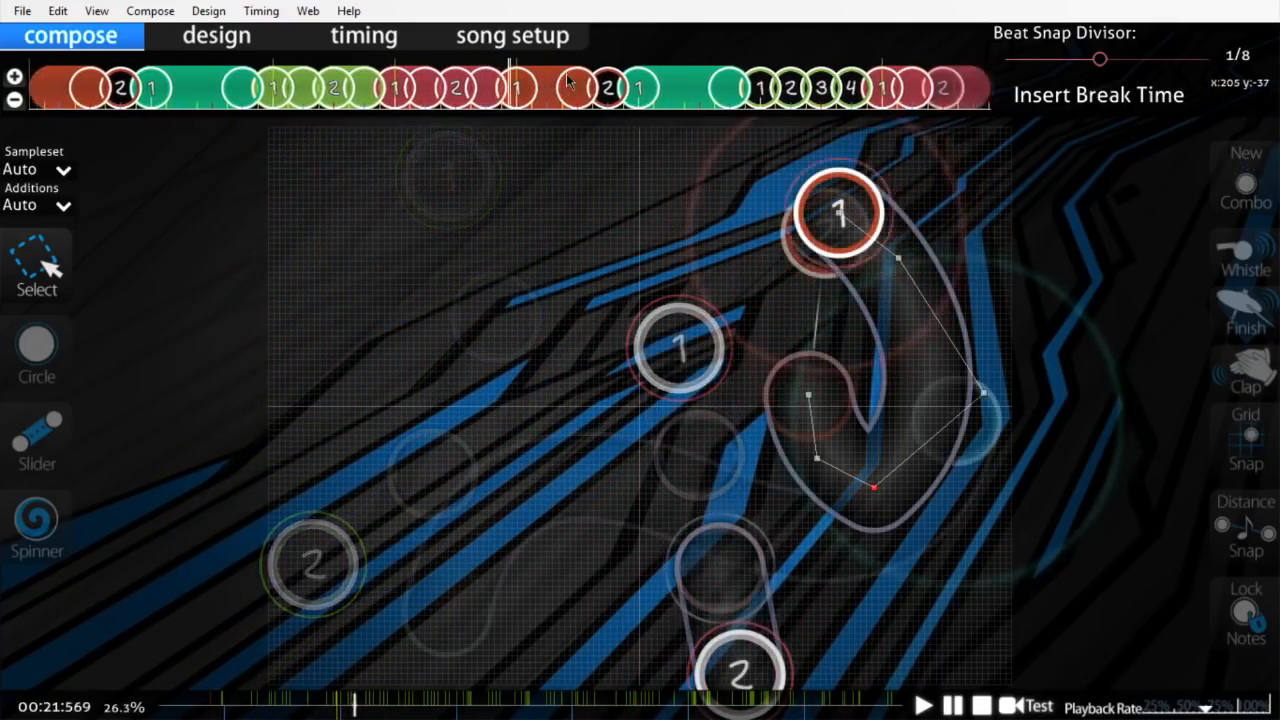
left_click(558, 87)
left_click(579, 80, "ctrl")
left_click(607, 166)
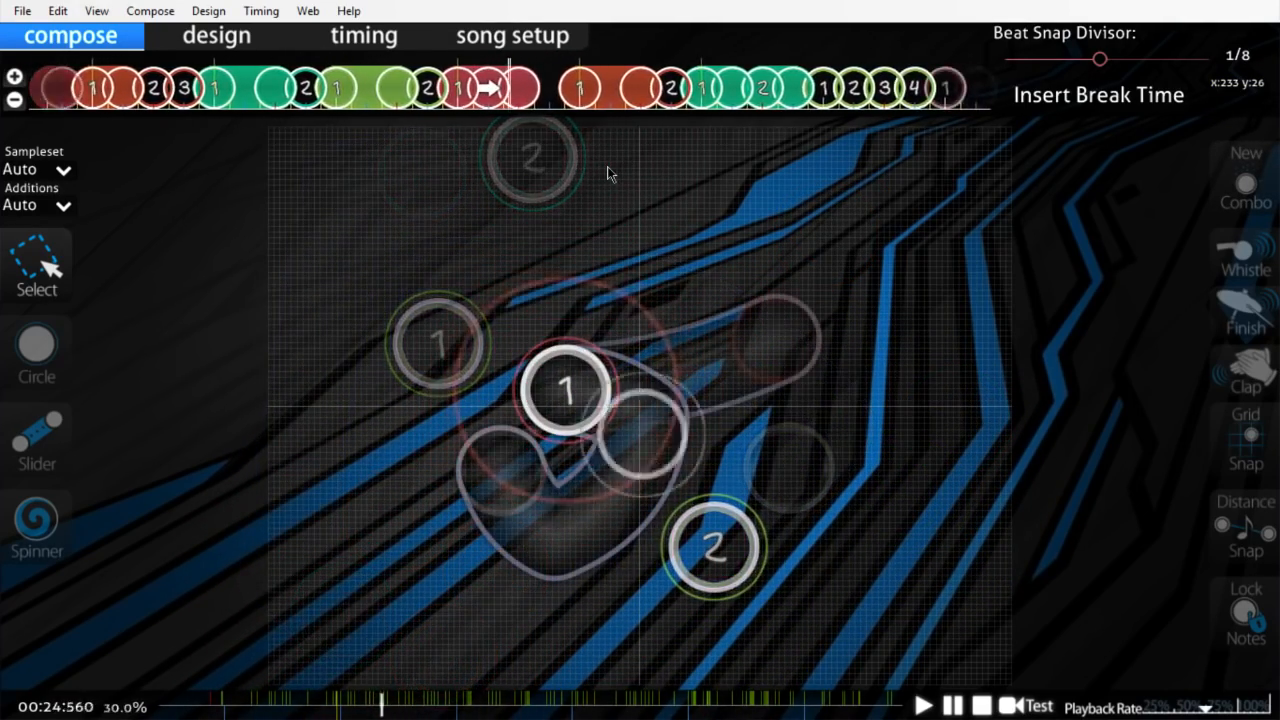
Open the tyui difficulty of the beatmap for editing and play it from around 00:19:994.
left_click(22, 11)
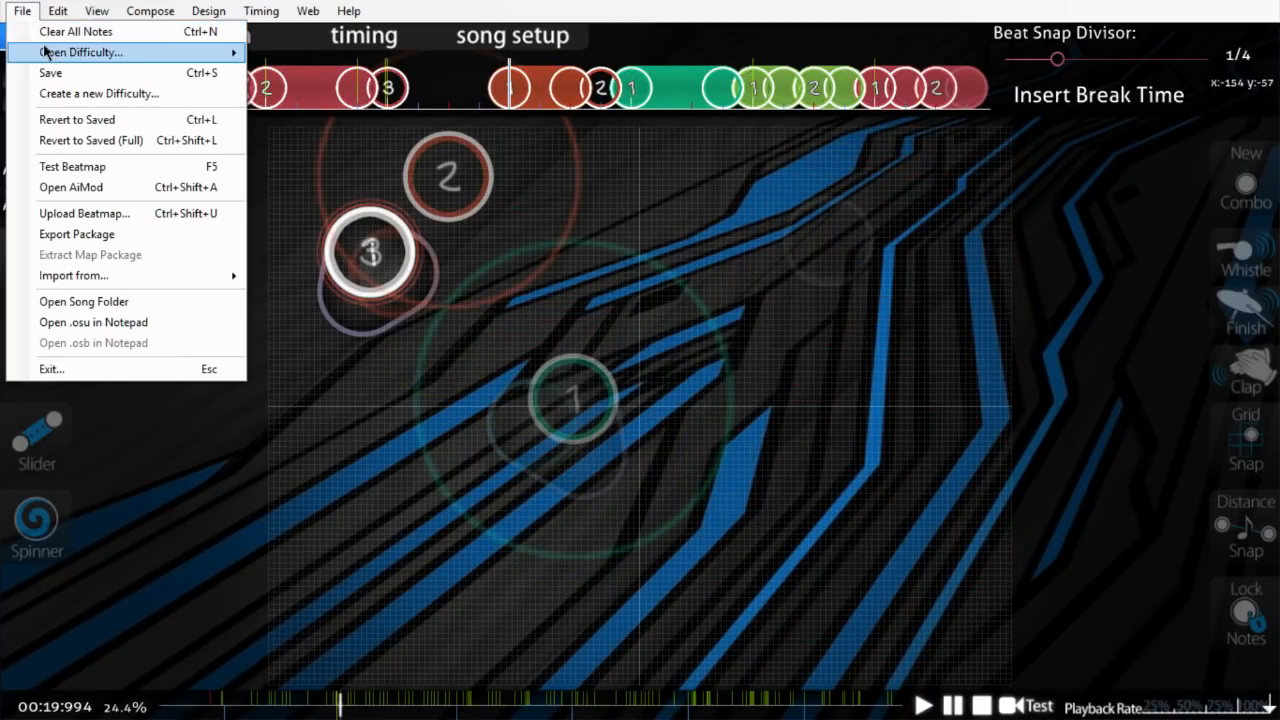
left_click(279, 58)
double_click(622, 324)
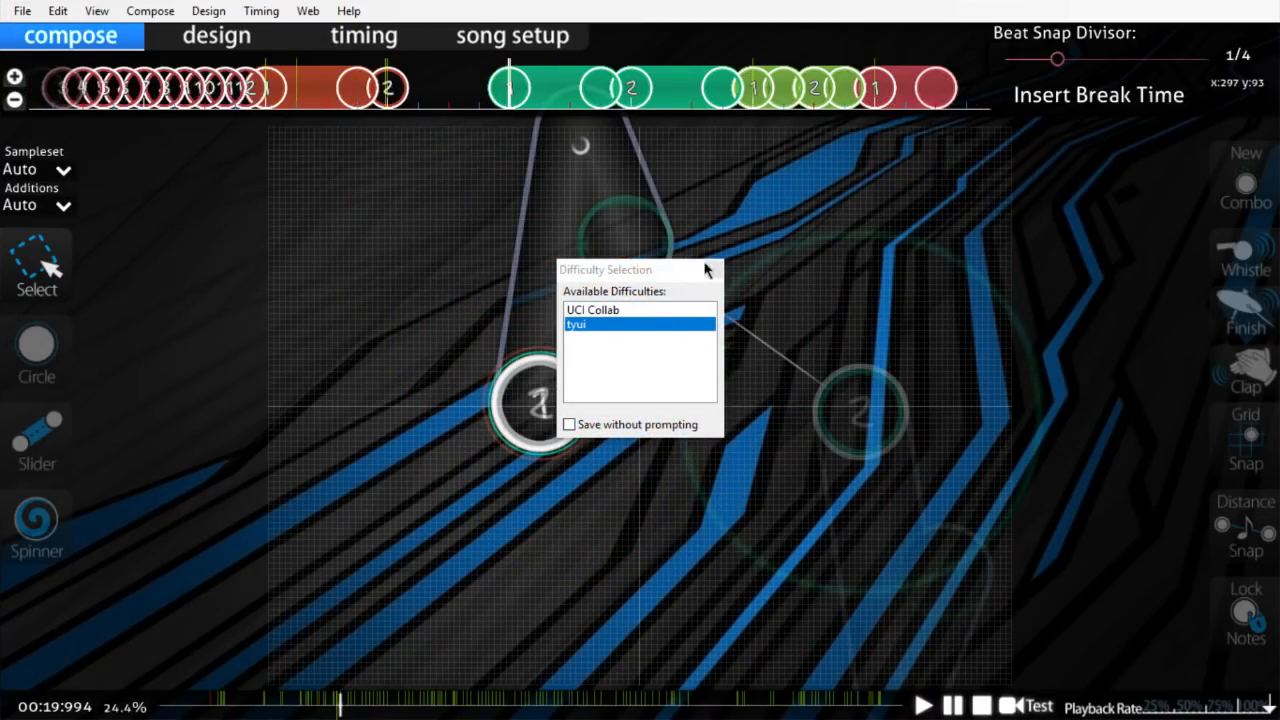
scroll(719, 326, "up", 2)
key("space")
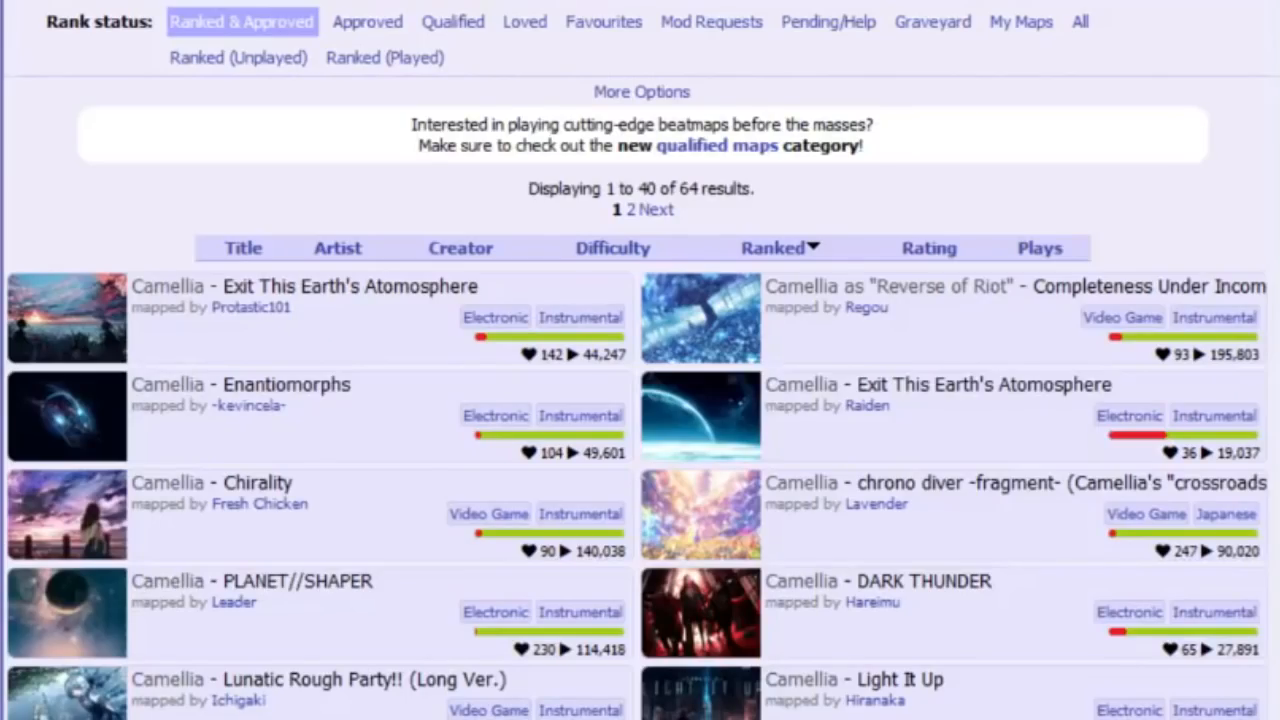
Browse down through the ranked Camellia beatmap listing to look over the available mapsets.
scroll(640, 400, "down", 3)
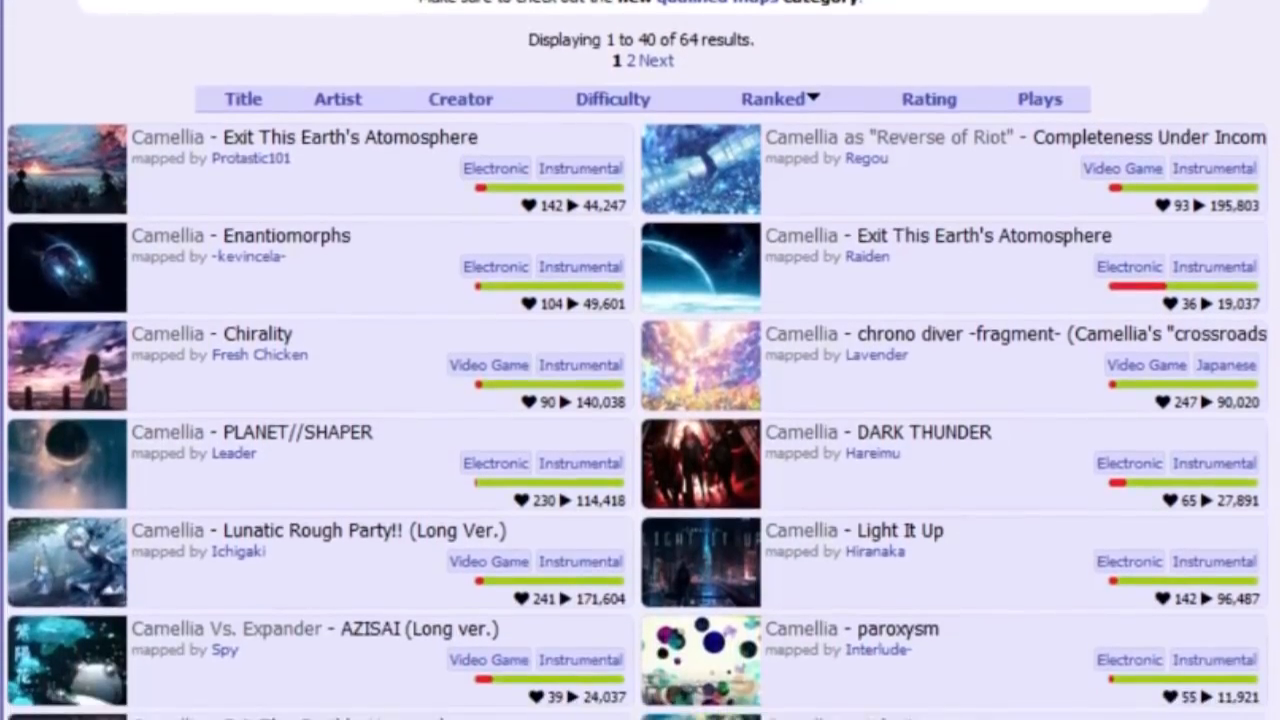
scroll(640, 400, "down", 5)
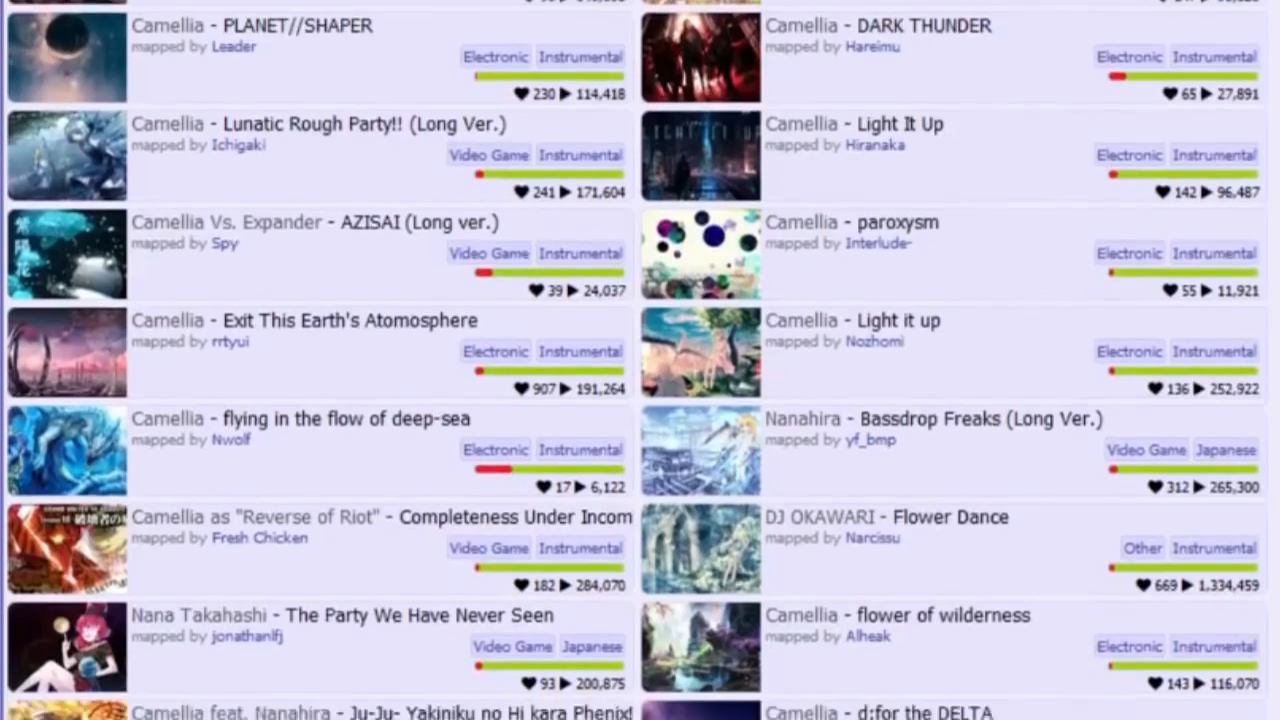
scroll(640, 400, "down", 5)
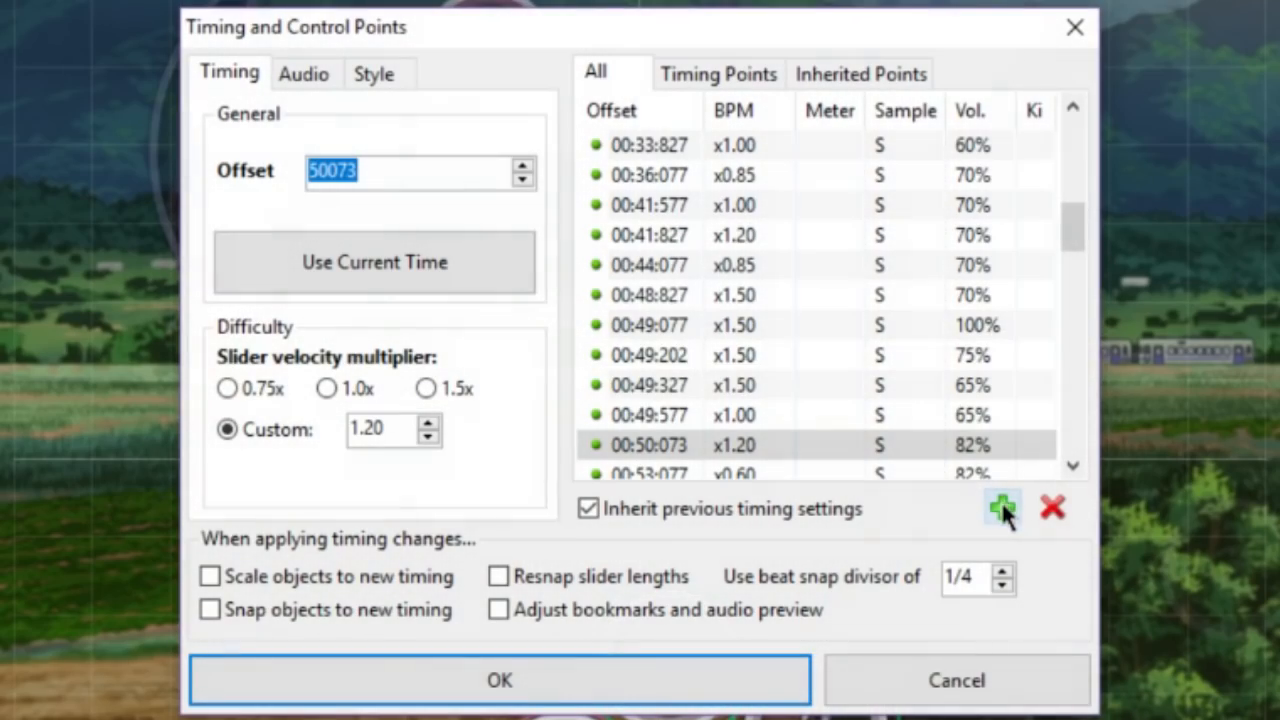
Add an inherited timing section at offset 52077 and adjust its custom slider velocity multiplier.
left_click(1003, 509)
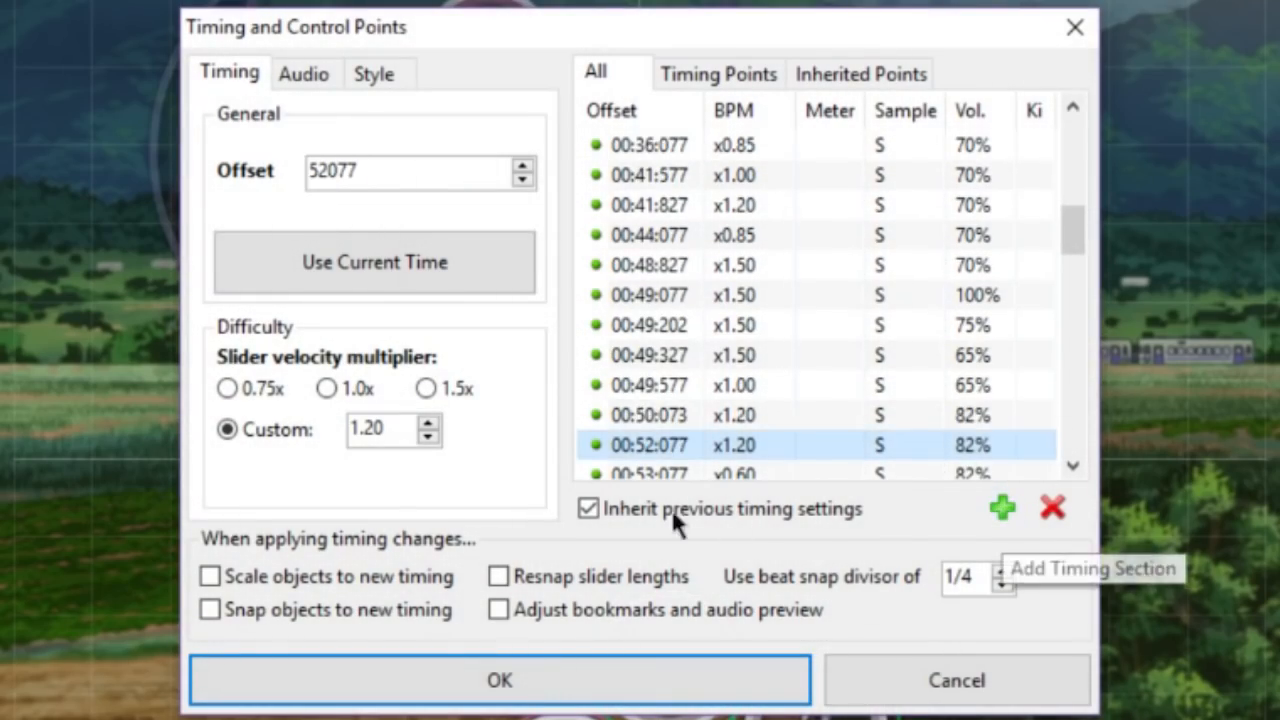
left_click(427, 439)
left_click(430, 423)
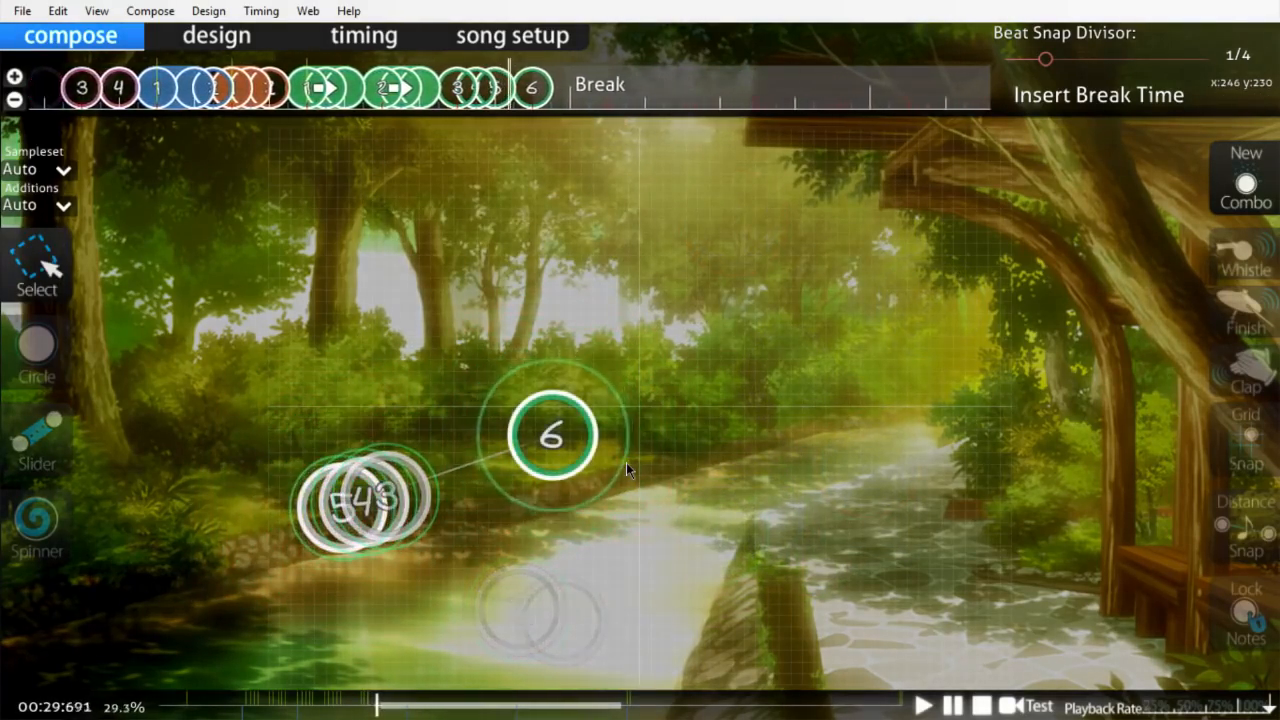
Add an inherited timing section at offset 30074 with a slider velocity multiplier of 0.75x.
key("space")
key("F6")
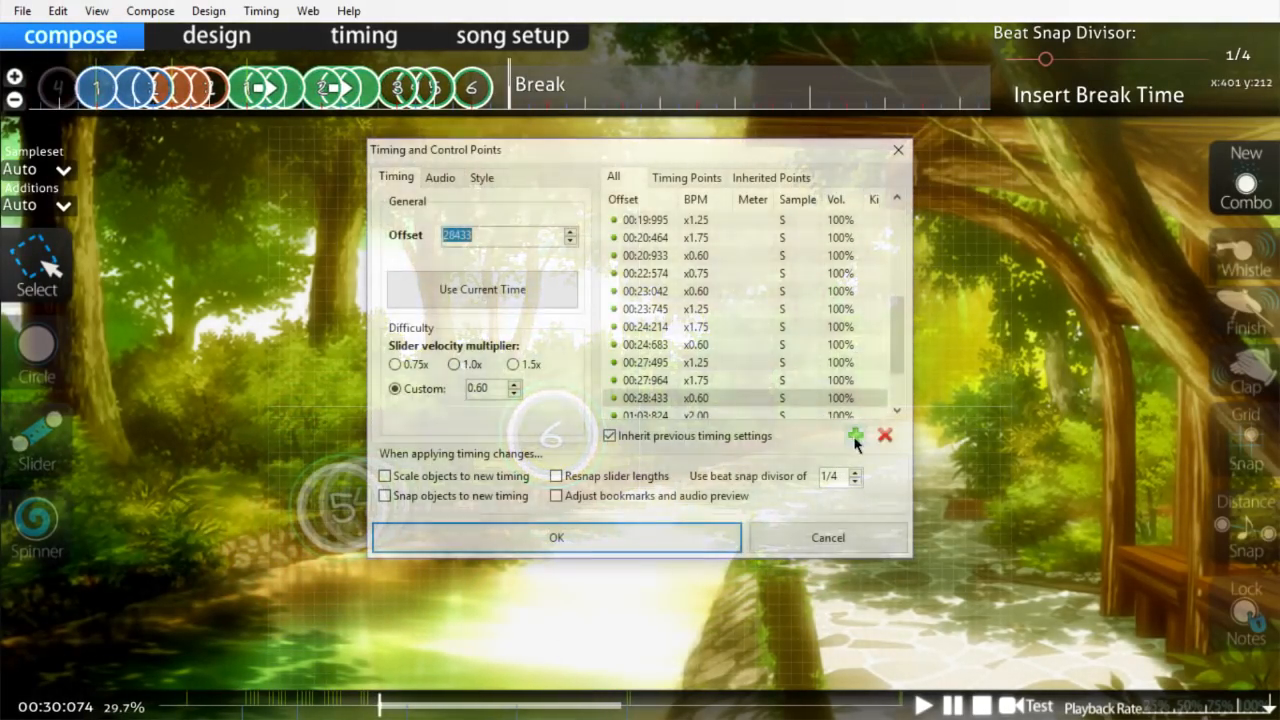
left_click(855, 438)
left_click(413, 365)
left_click(492, 536)
Place a short straight slider at 00:30:074, running upward above circle 6, and get ready to place a circle.
key("3")
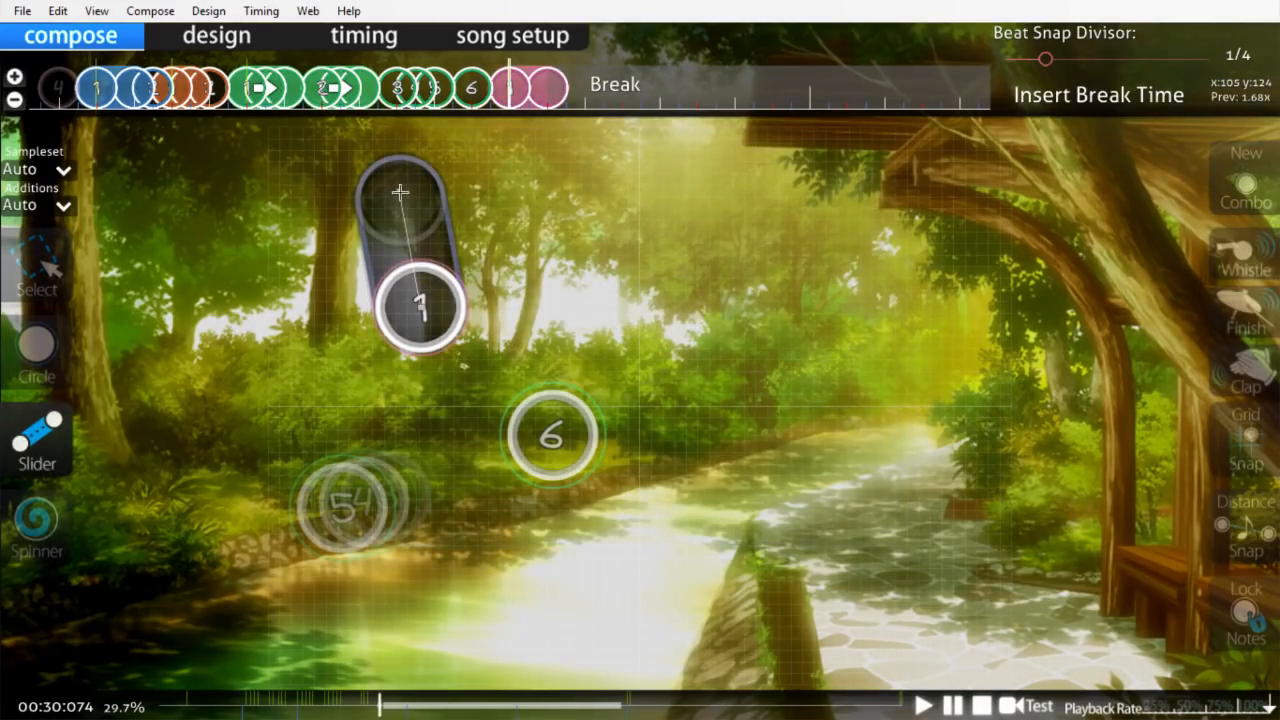
right_click(402, 194)
key("2")
scroll(440, 145, "up", 4)
scroll(460, 131, "down", 6)
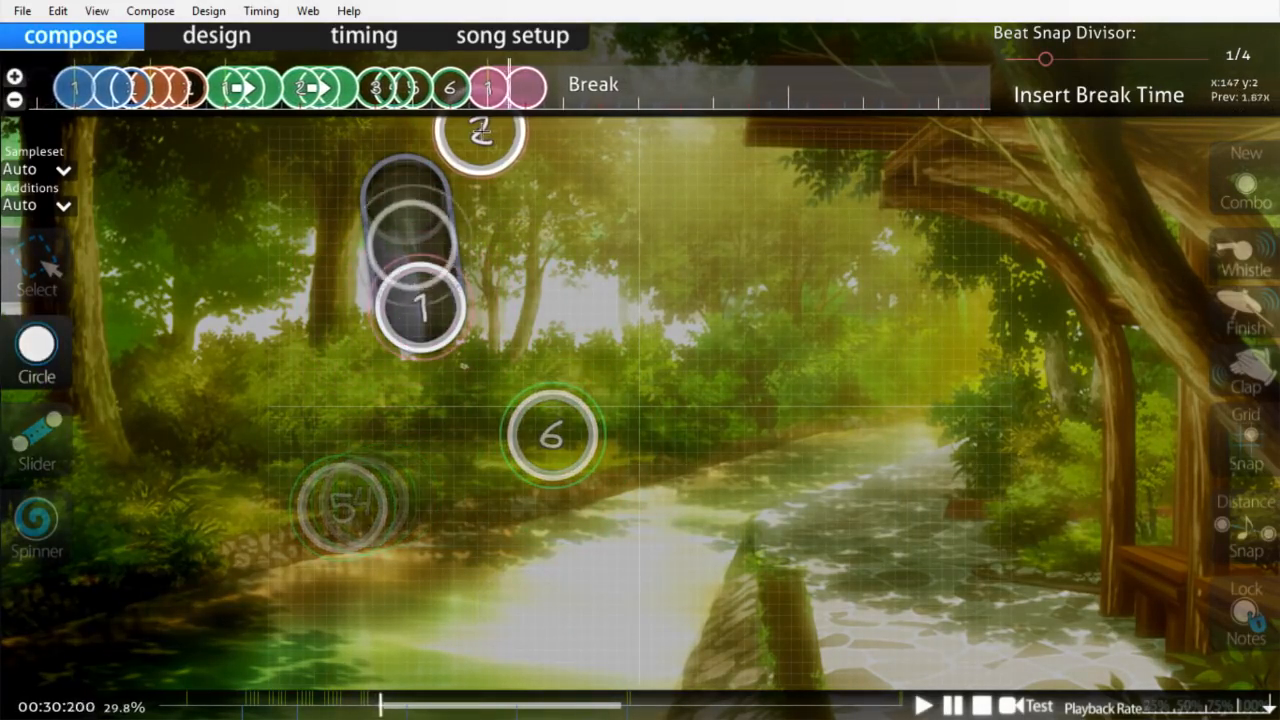
Add circle 2 above the new slider and duplicate the slider at 00:30:542.
scroll(382, 77, "up", 4)
scroll(303, 77, "down", 7)
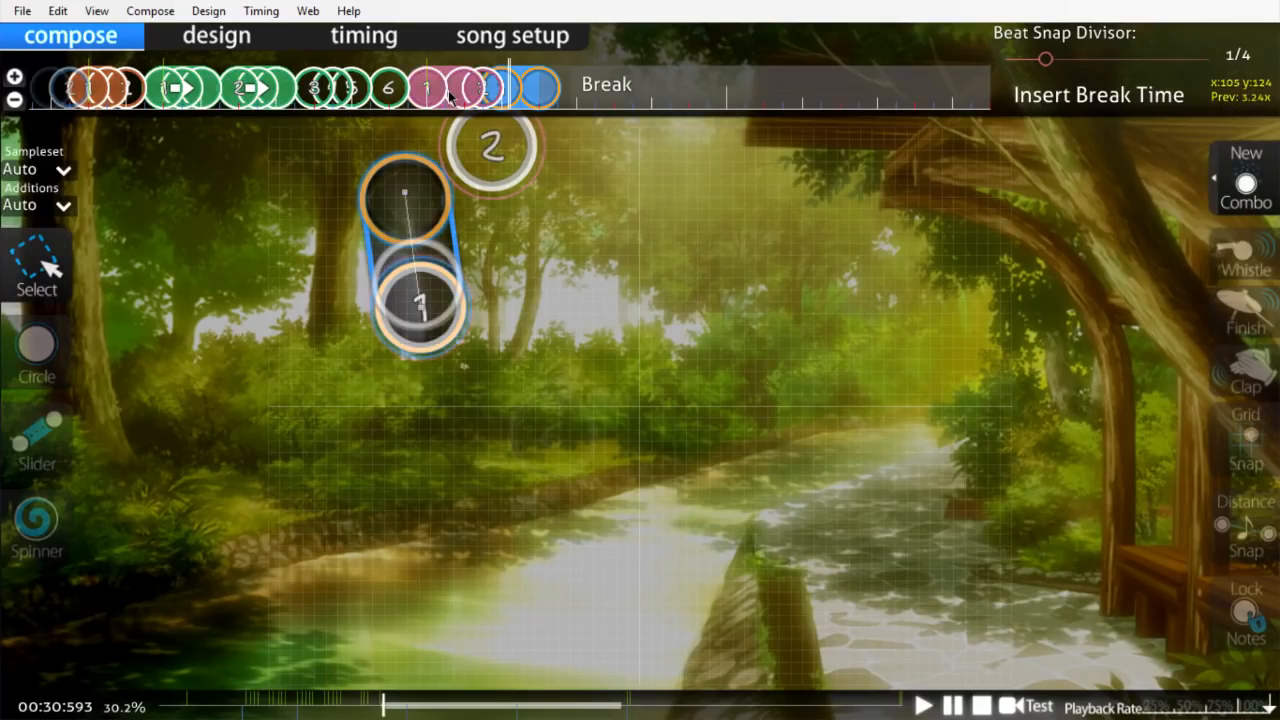
scroll(587, 239, "up", 2)
scroll(589, 244, "down", 1)
Add an inherited timing section at offset 30542 and apply it.
key("F6")
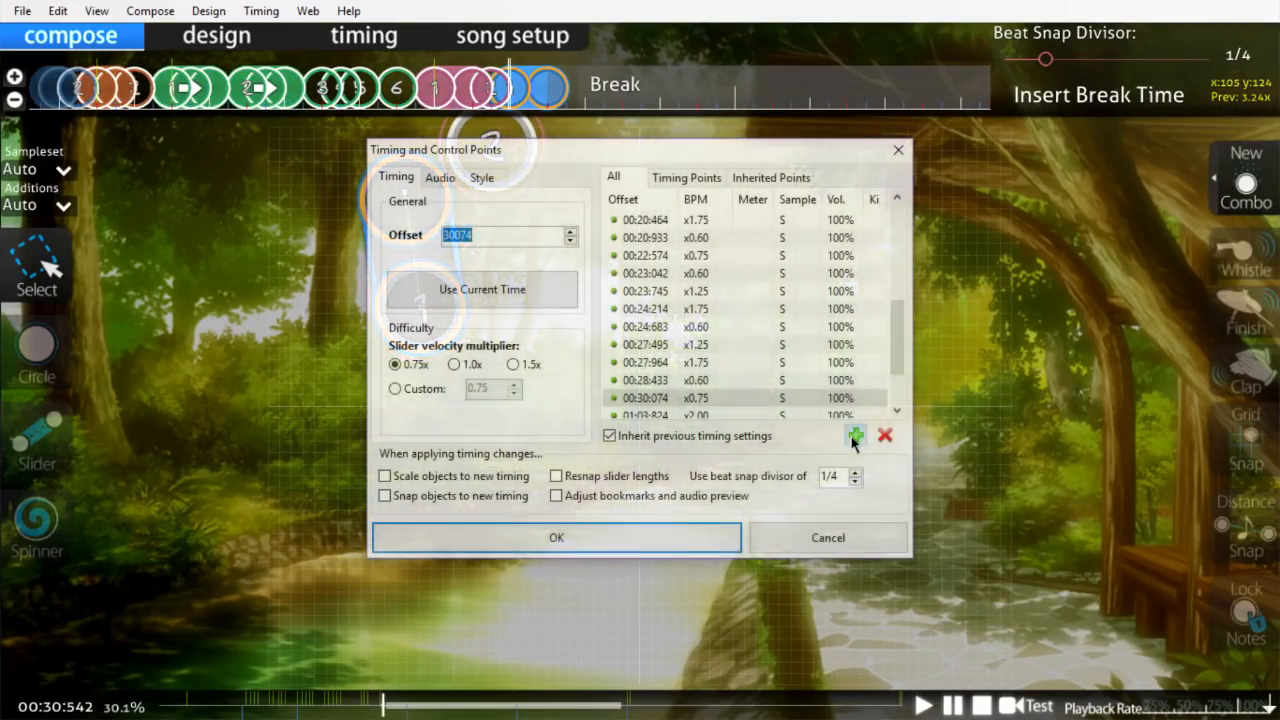
left_click(855, 440)
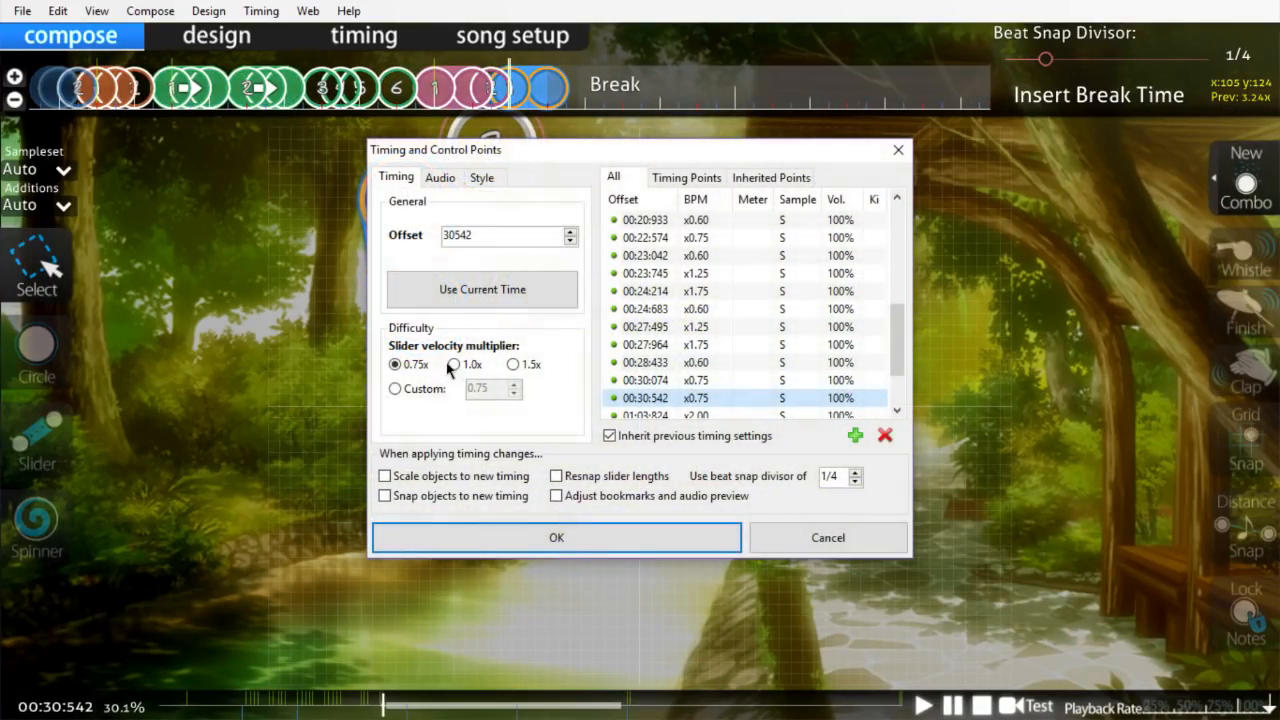
left_click(556, 543)
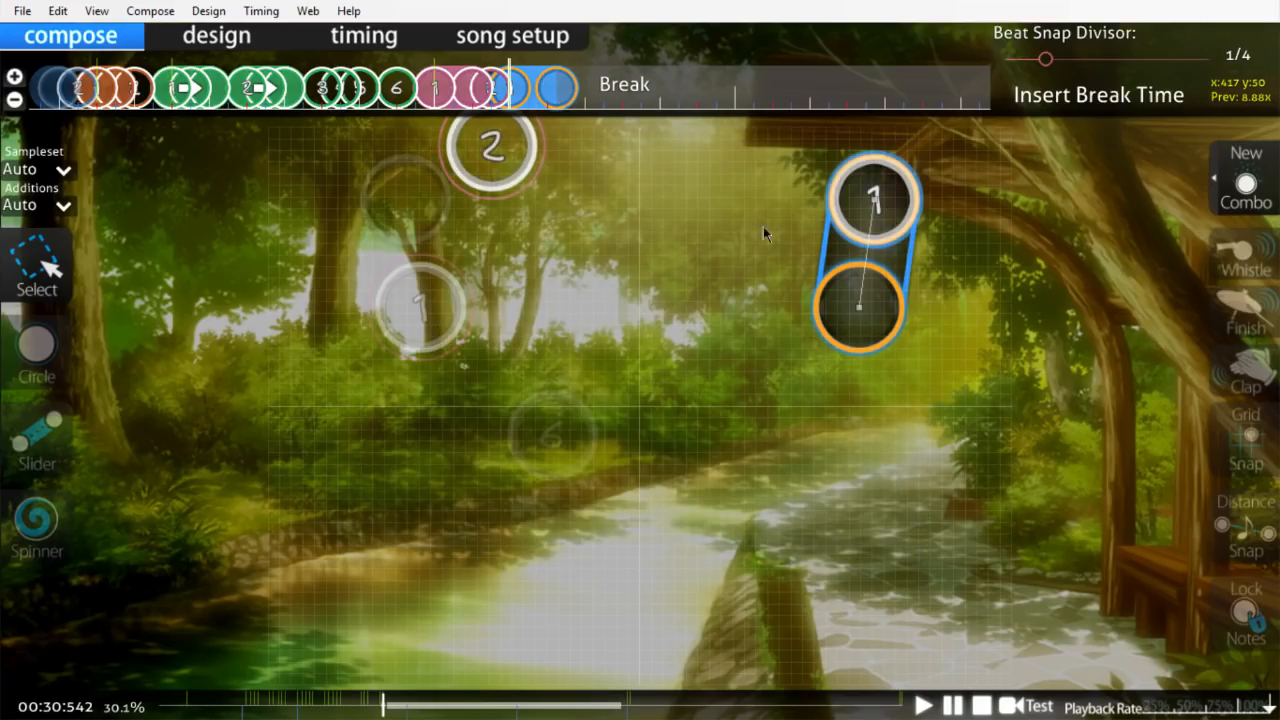
Scale the duplicated slider at 00:30:542 and move it onto the first slider without a new combo.
key("ctrl+shift+s")
left_click(630, 428)
key("q")
left_click_drag(862, 212, 404, 254)
Shift circle 2 slightly up and to the right of its place above the stacked sliders.
key("space")
scroll(404, 254, "up", 3)
left_click_drag(516, 170, 535, 158)
scroll(477, 292, "up", 1)
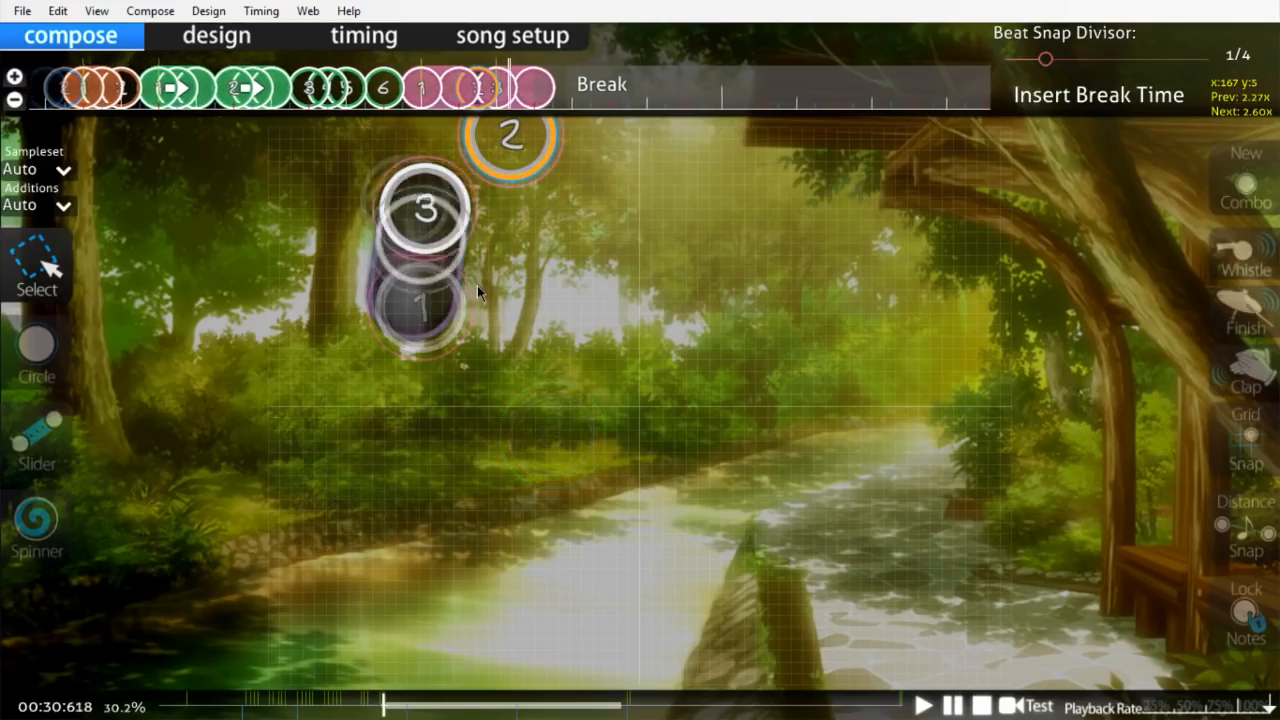
Add circles 4 and 5 after the second slider, circle 4 to its lower left and circle 5 near the slider's start.
key("2")
scroll(343, 363, "down", 2)
left_click(337, 380)
scroll(342, 376, "down", 1)
left_click(446, 306)
key("1")
scroll(482, 320, "up", 8)
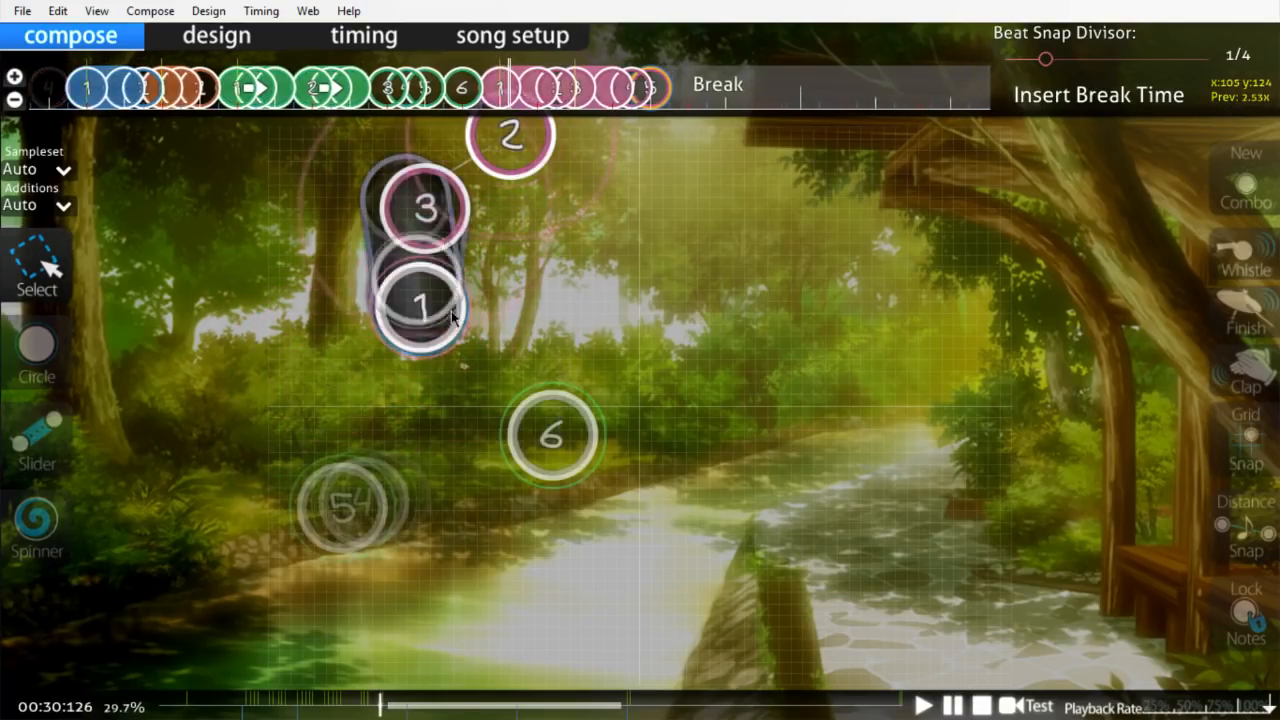
Copy the curved slider from around 00:27:777 to 00:31:245 and rotate it.
scroll(480, 232, "up", 9)
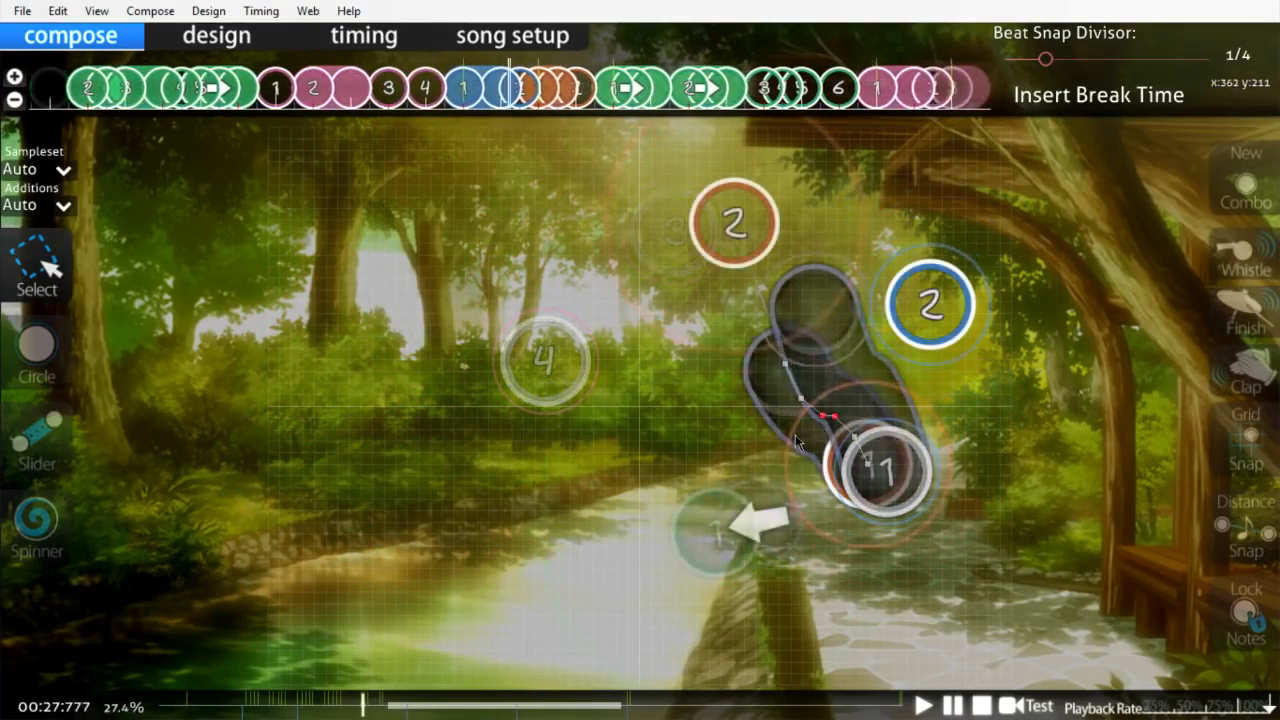
scroll(626, 444, "down", 7)
key("ctrl+shift+r")
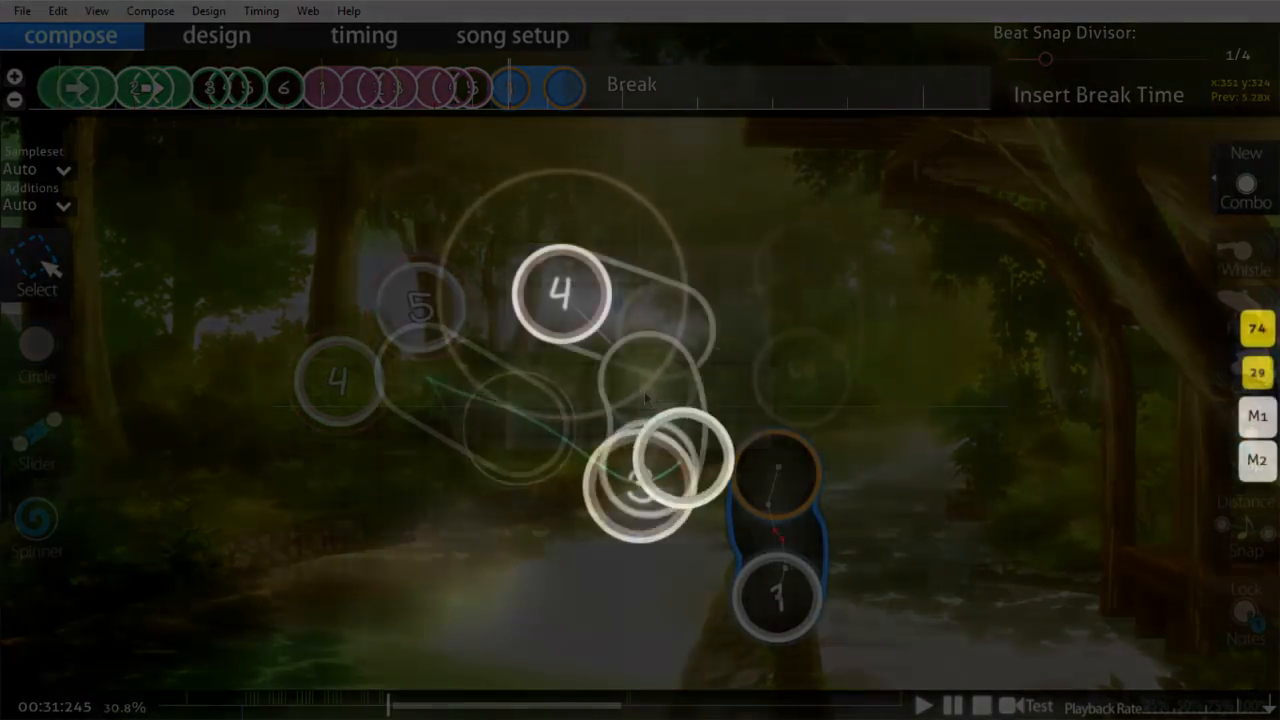
key("x")
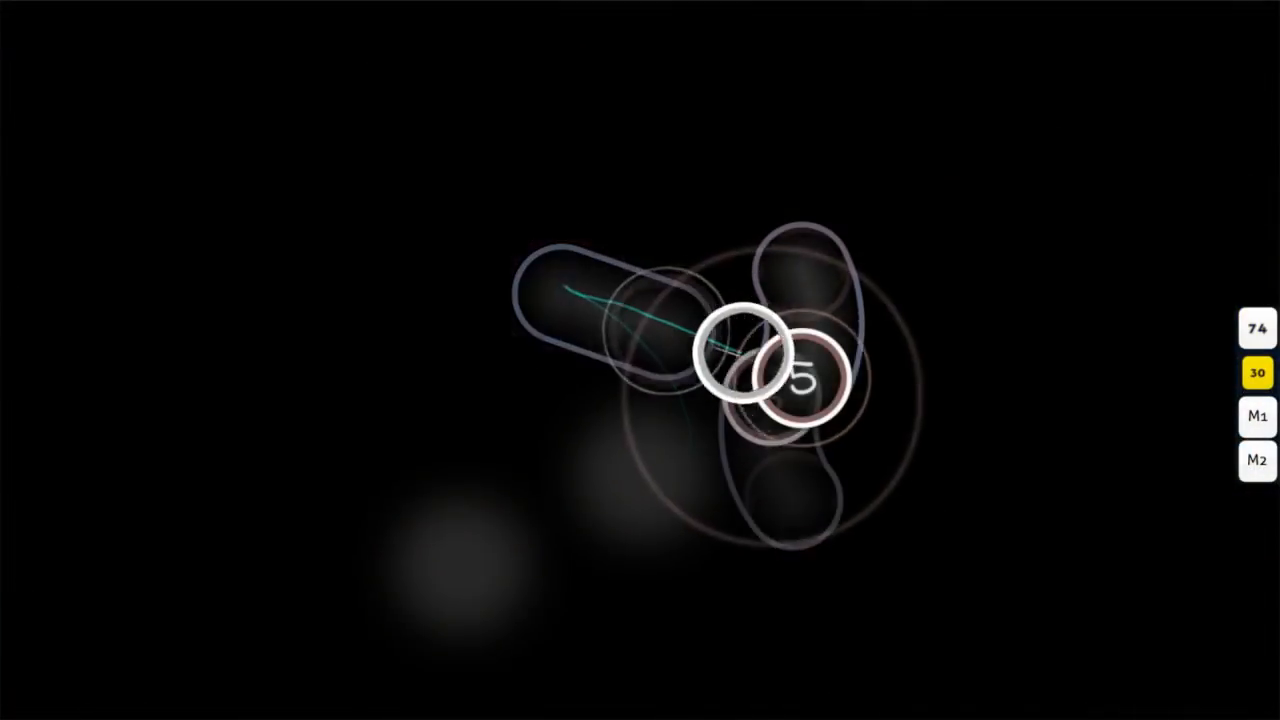
key("x")
key("z")
key("z")
key("x")
key("z")
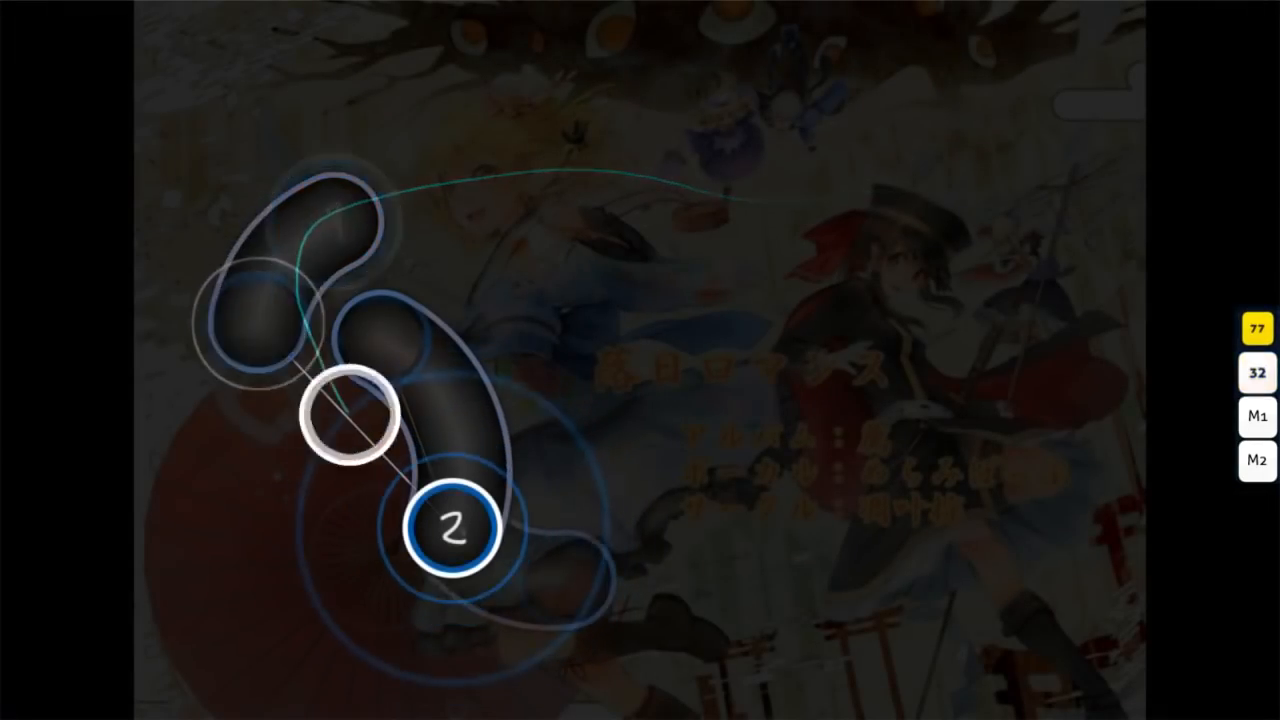
key("x")
key("z")
key("x")
key("z")
key("x")
key("z")
key("x")
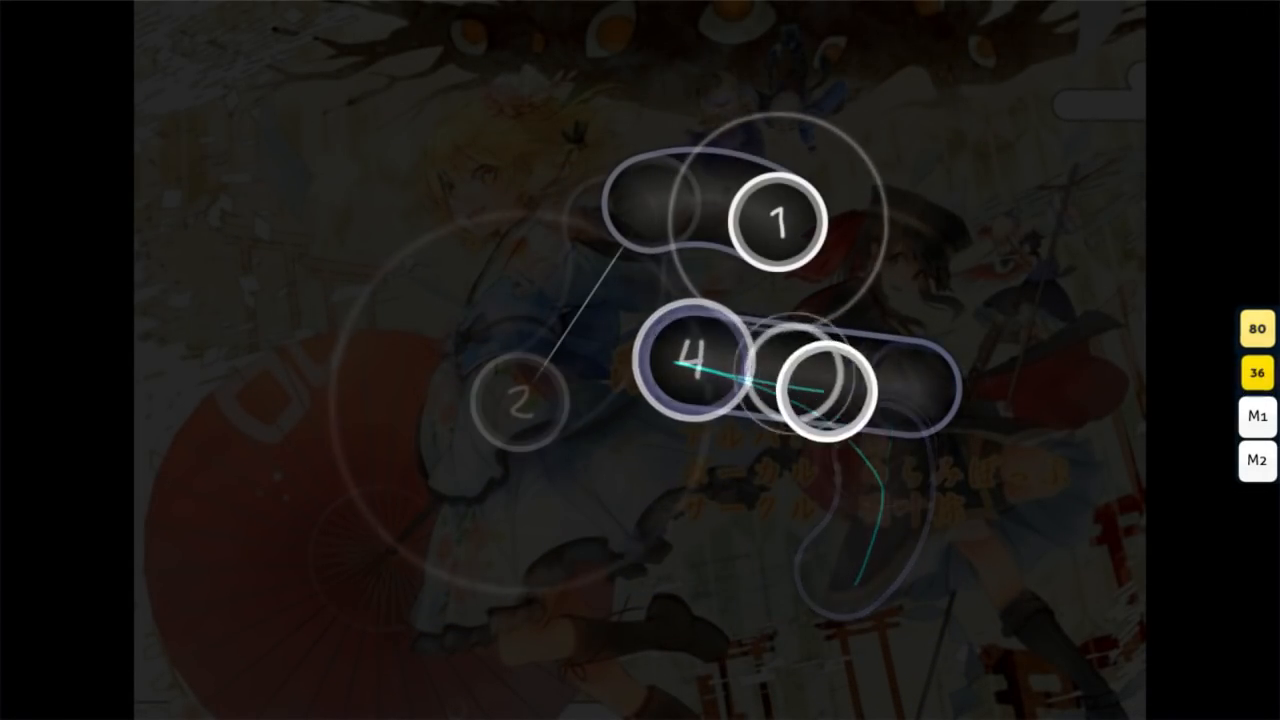
key("z")
key("x")
key("z")
key("z")
key("x")
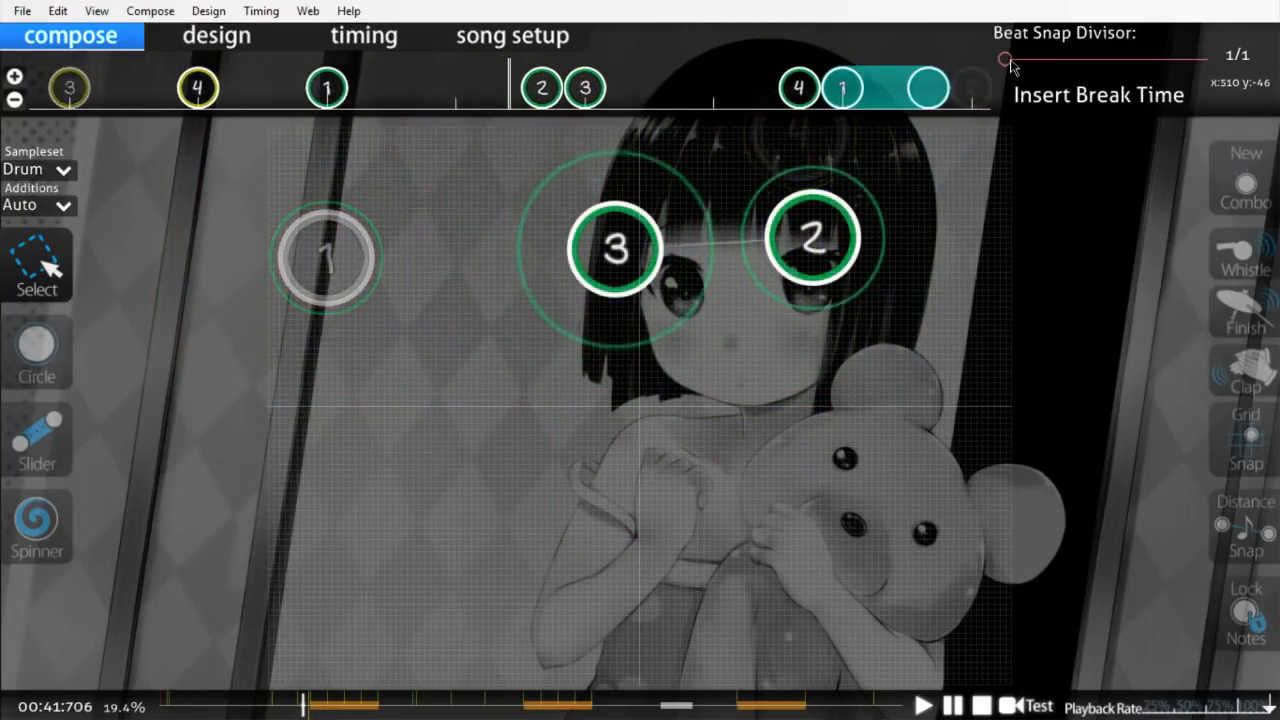
Set the beat snap divisor to 1/1.
left_click(1008, 61)
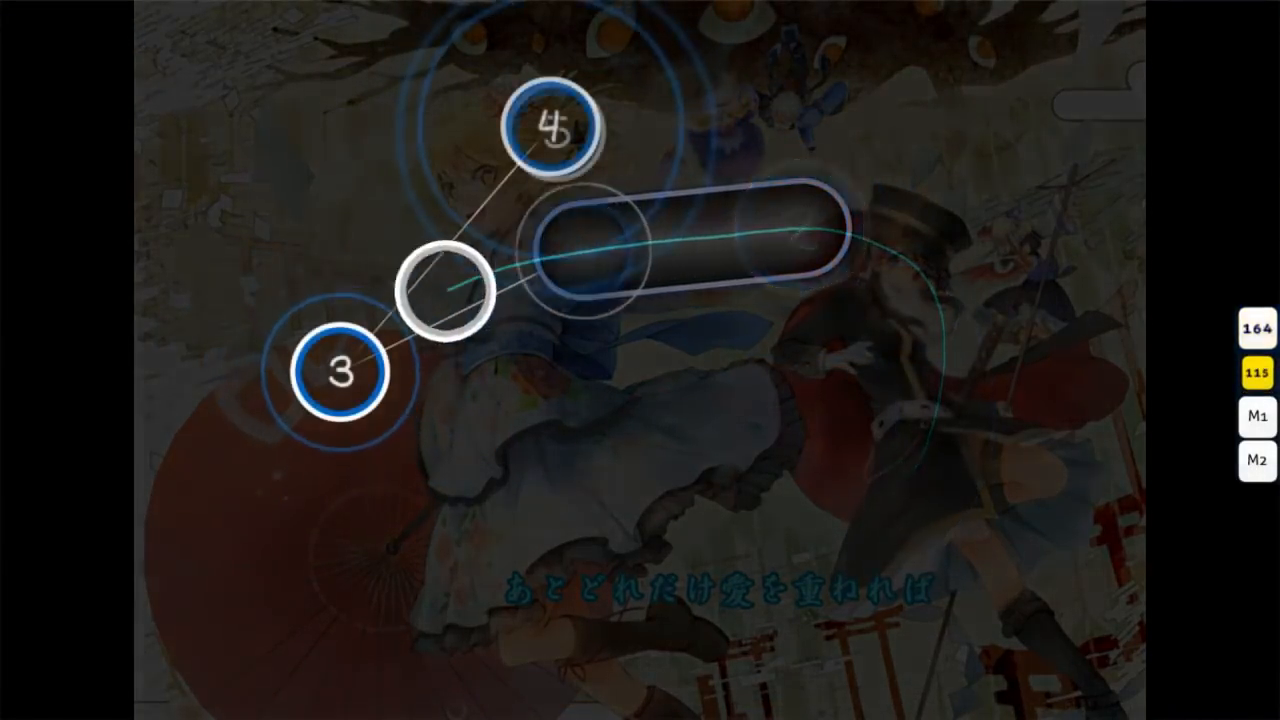
key("z")
key("x")
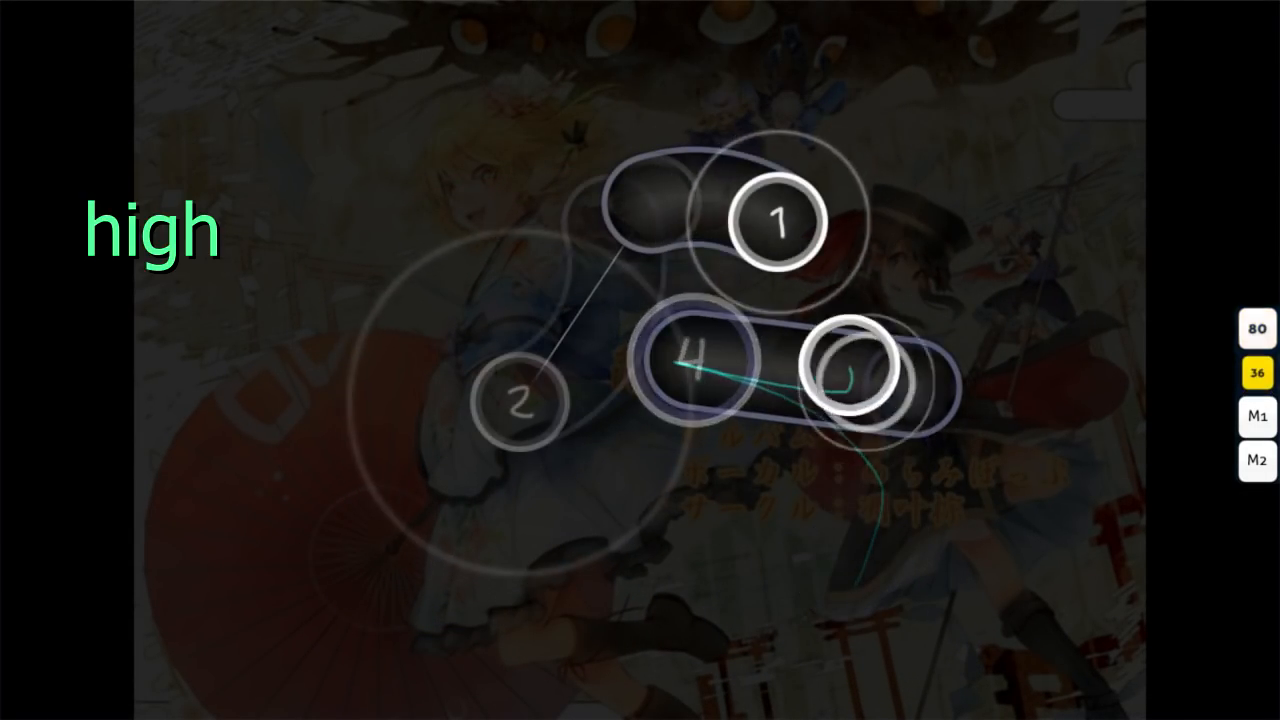
key("z")
key("x")
key("z")
key("x")
key("z")
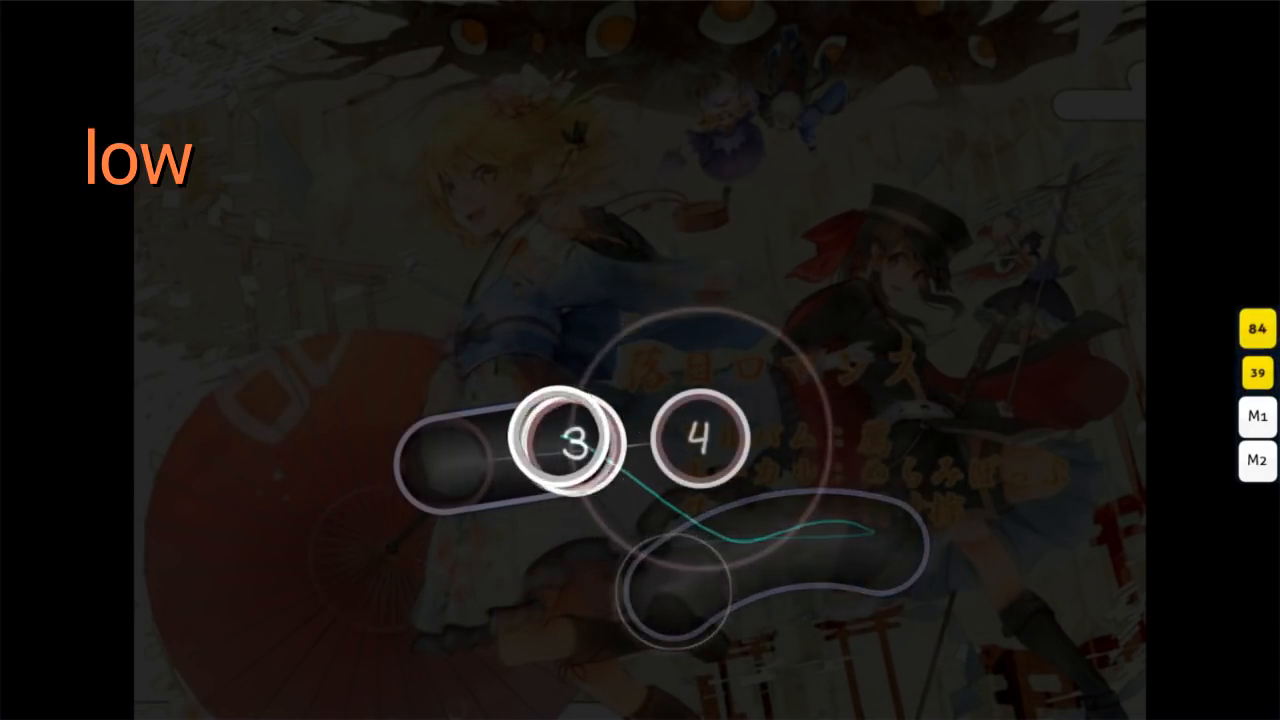
key("z")
key("x")
key("z")
key("x")
key("z")
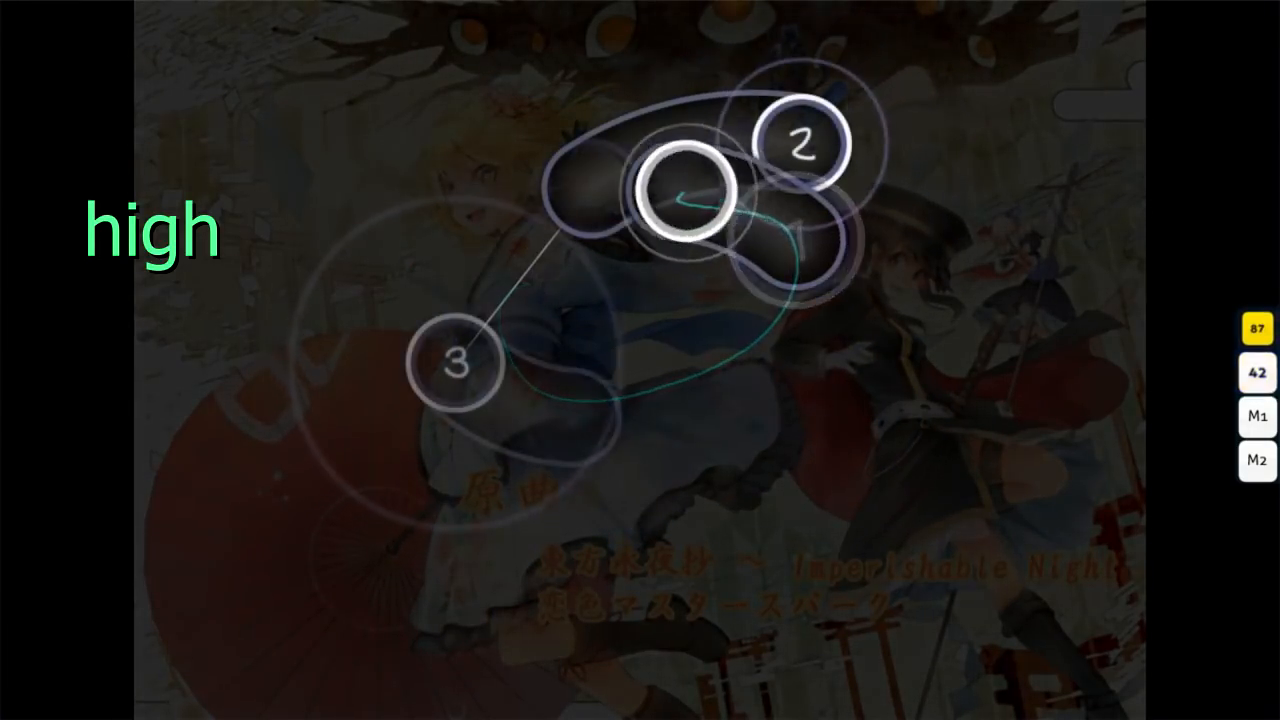
key("x")
key("z")
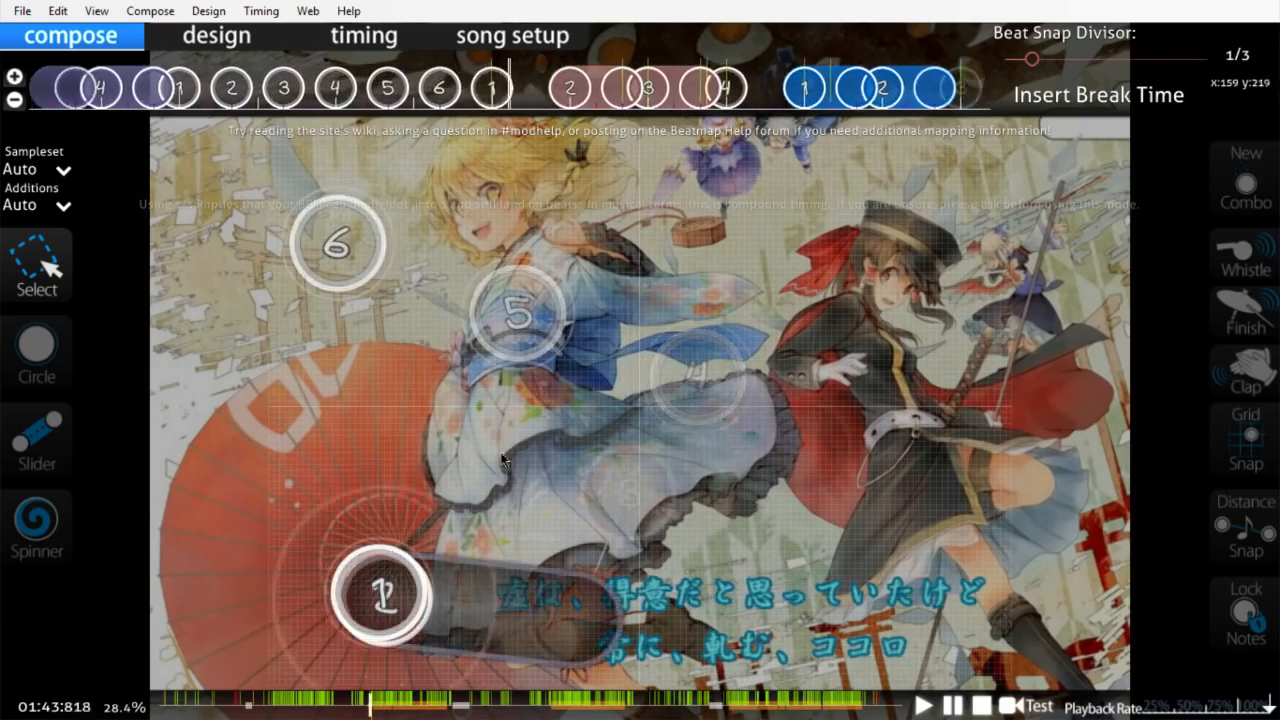